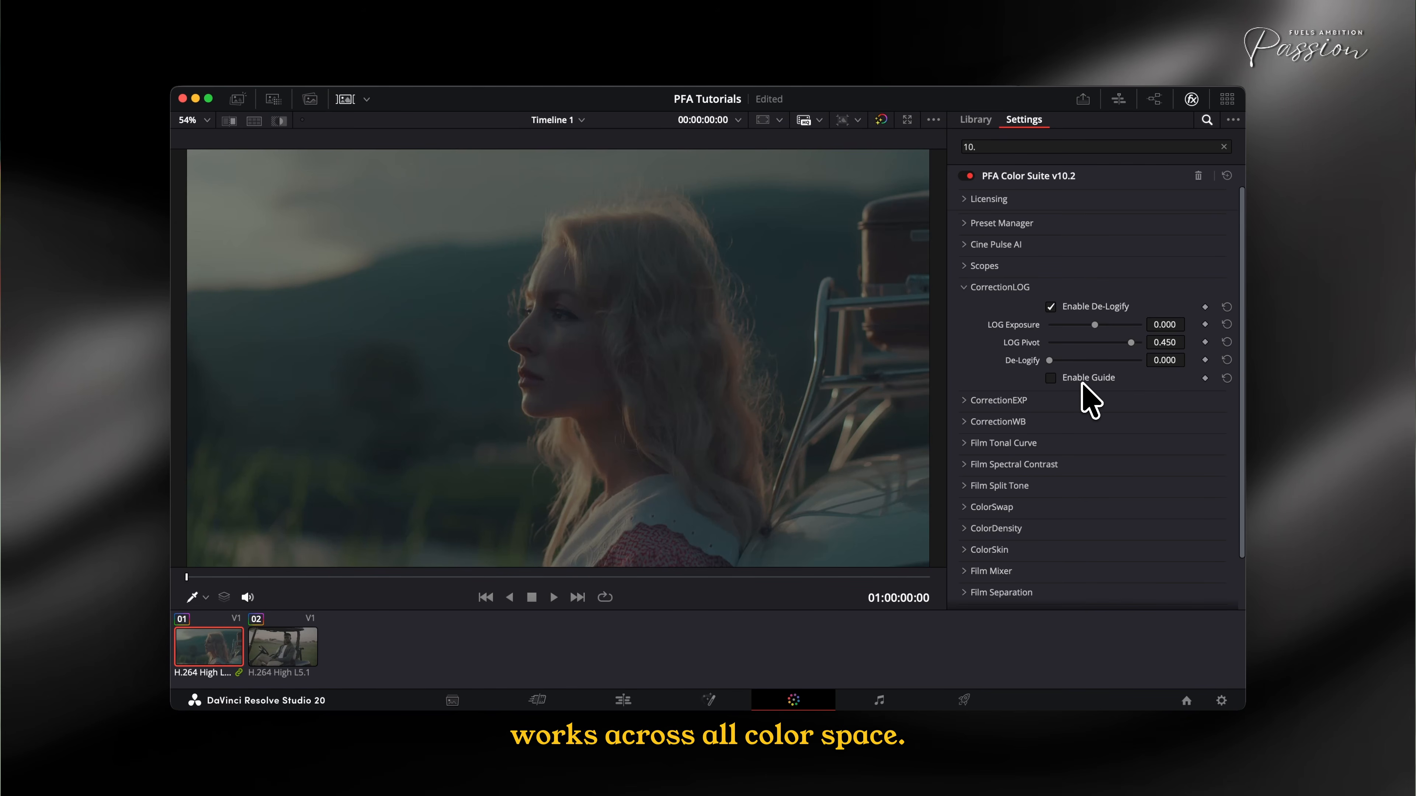
- Using the CorrectionLOG guide, set LOG Exposure to 0.884, LOG Pivot to 0.481 and De-Logify to 0.643, and turn the guide off
click(1057, 379)
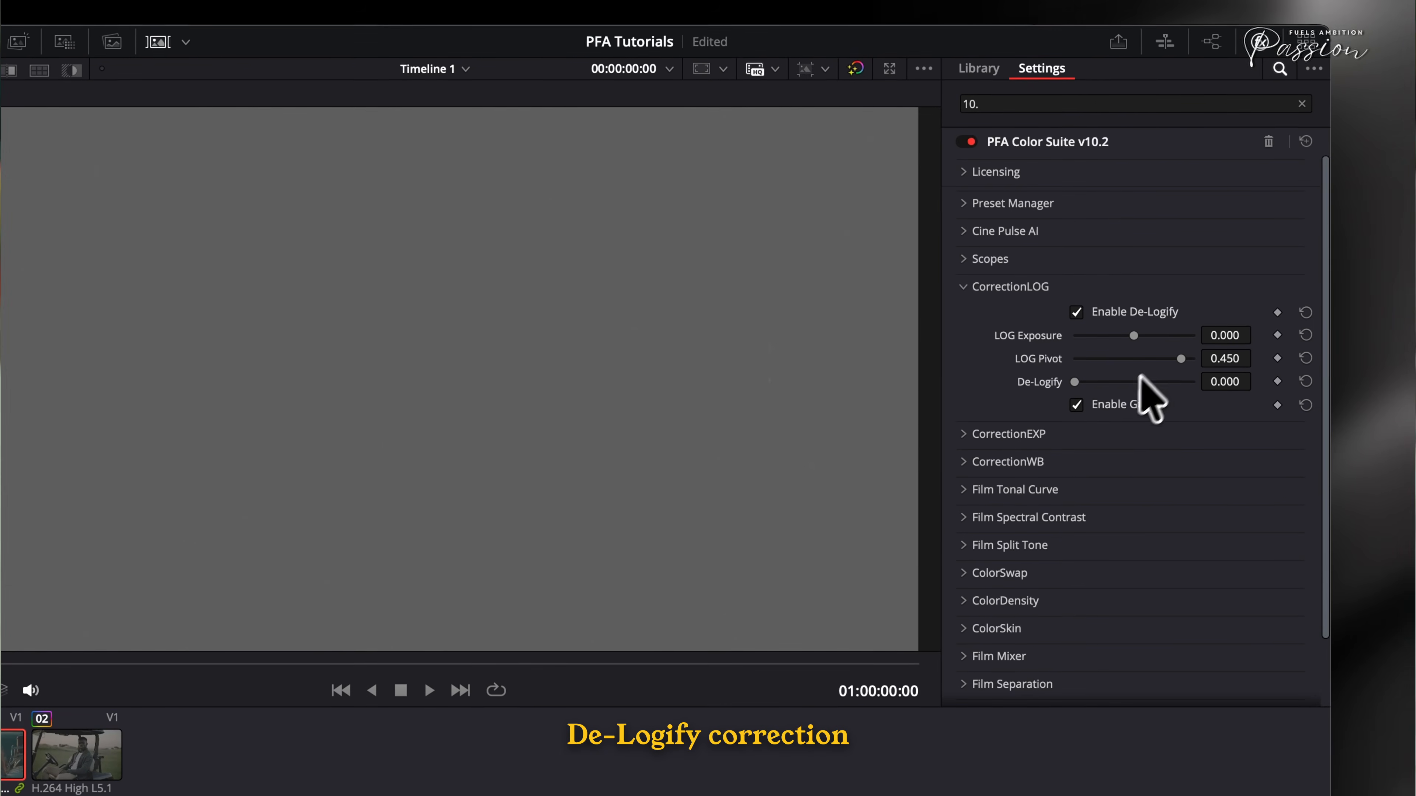
drag(1138, 337, 1173, 338)
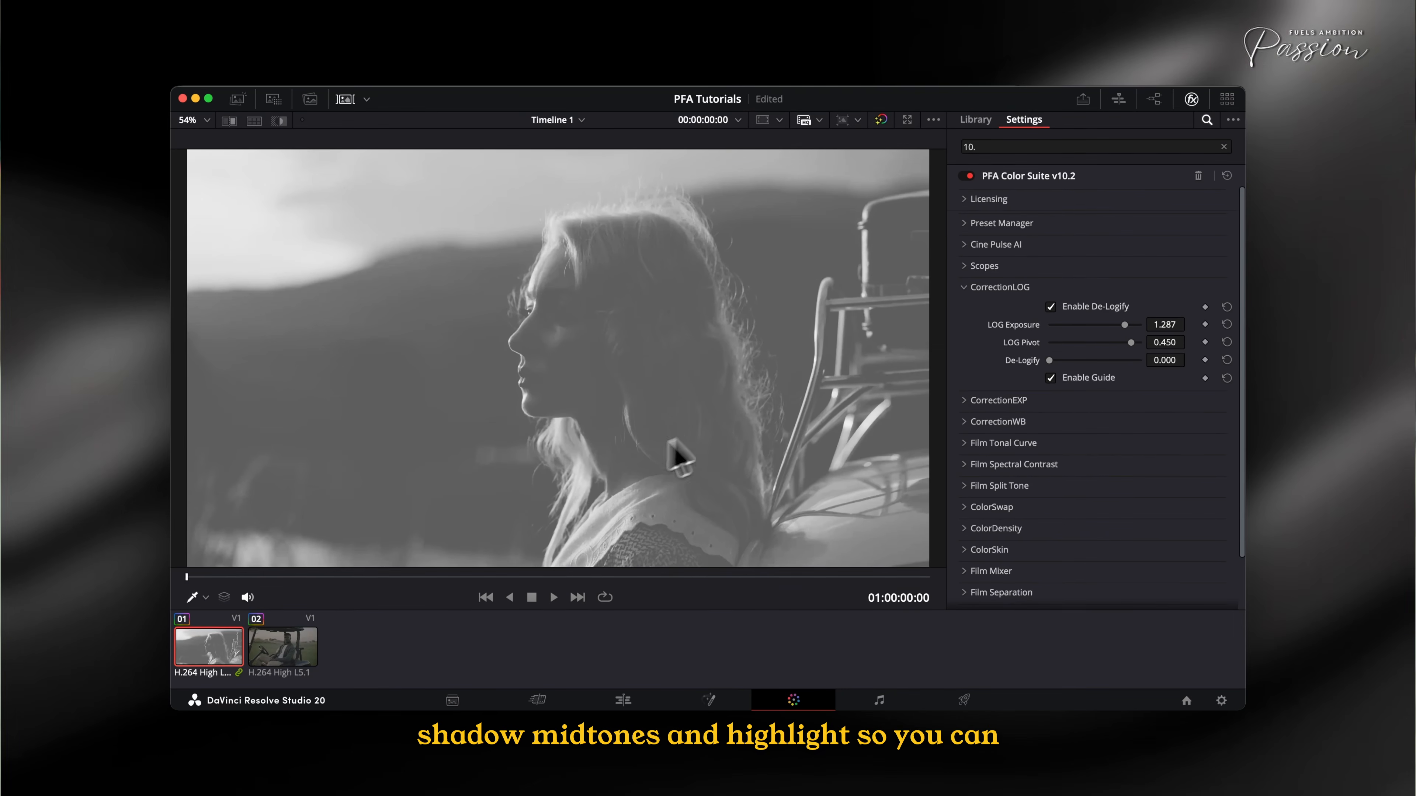
drag(1050, 360, 1154, 391)
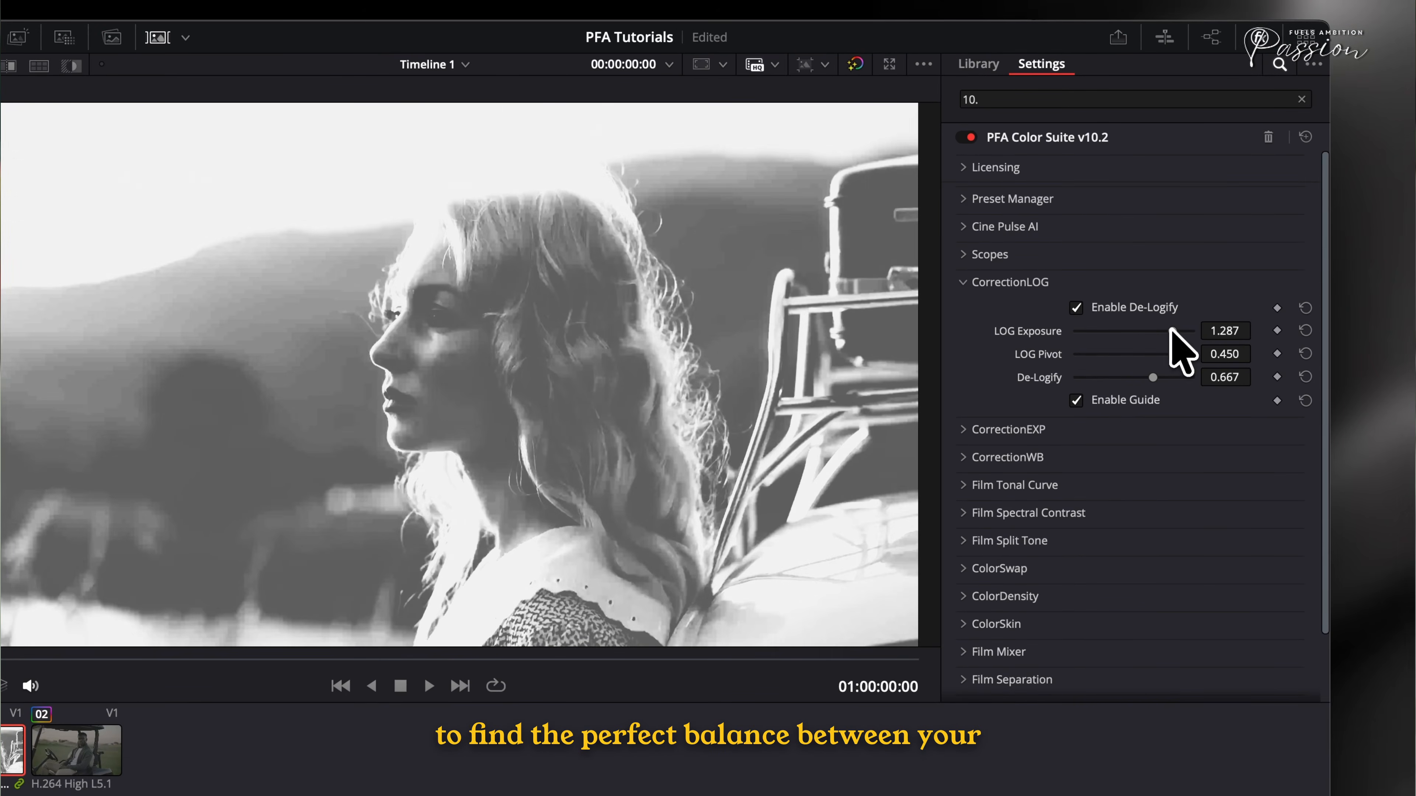
drag(1169, 330, 1189, 359)
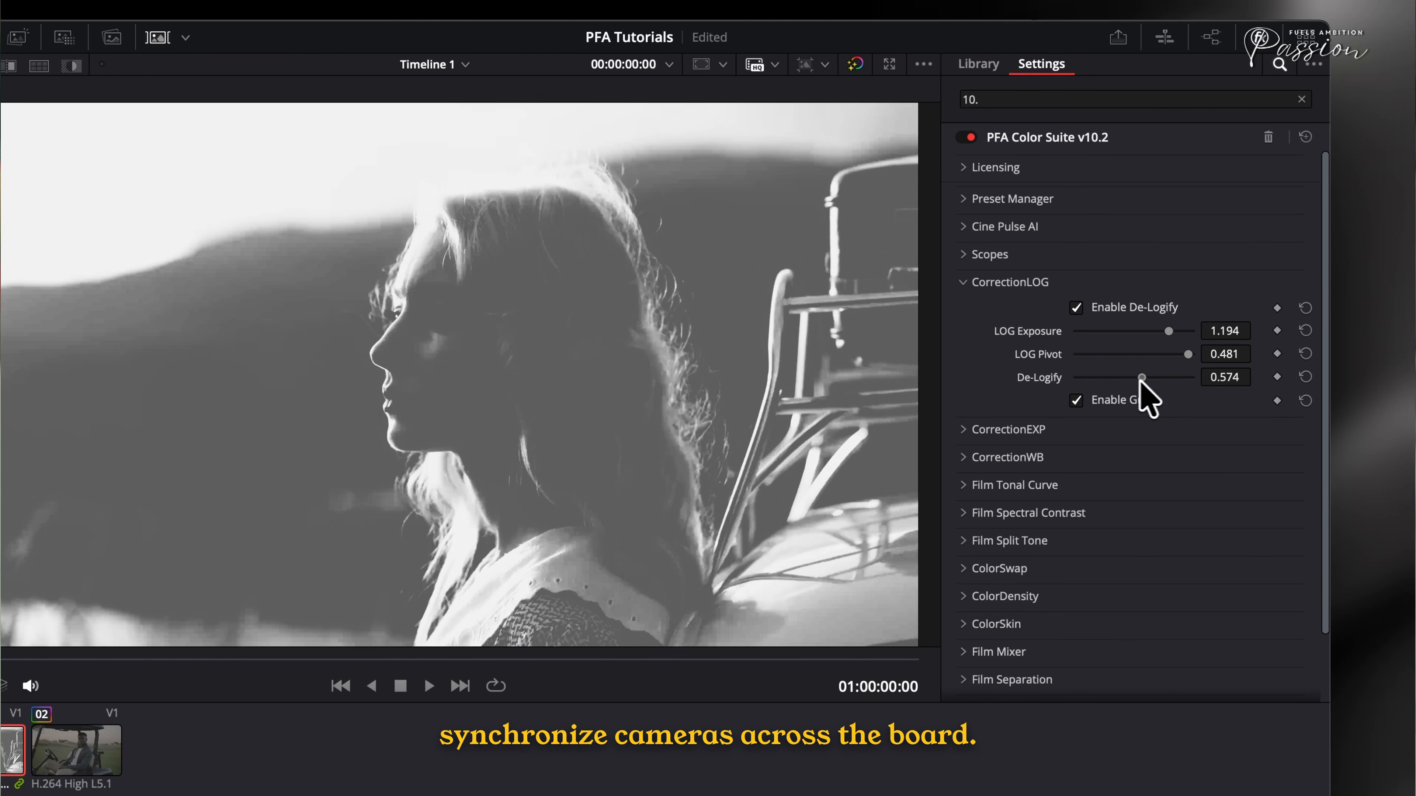
drag(1140, 377, 1151, 378)
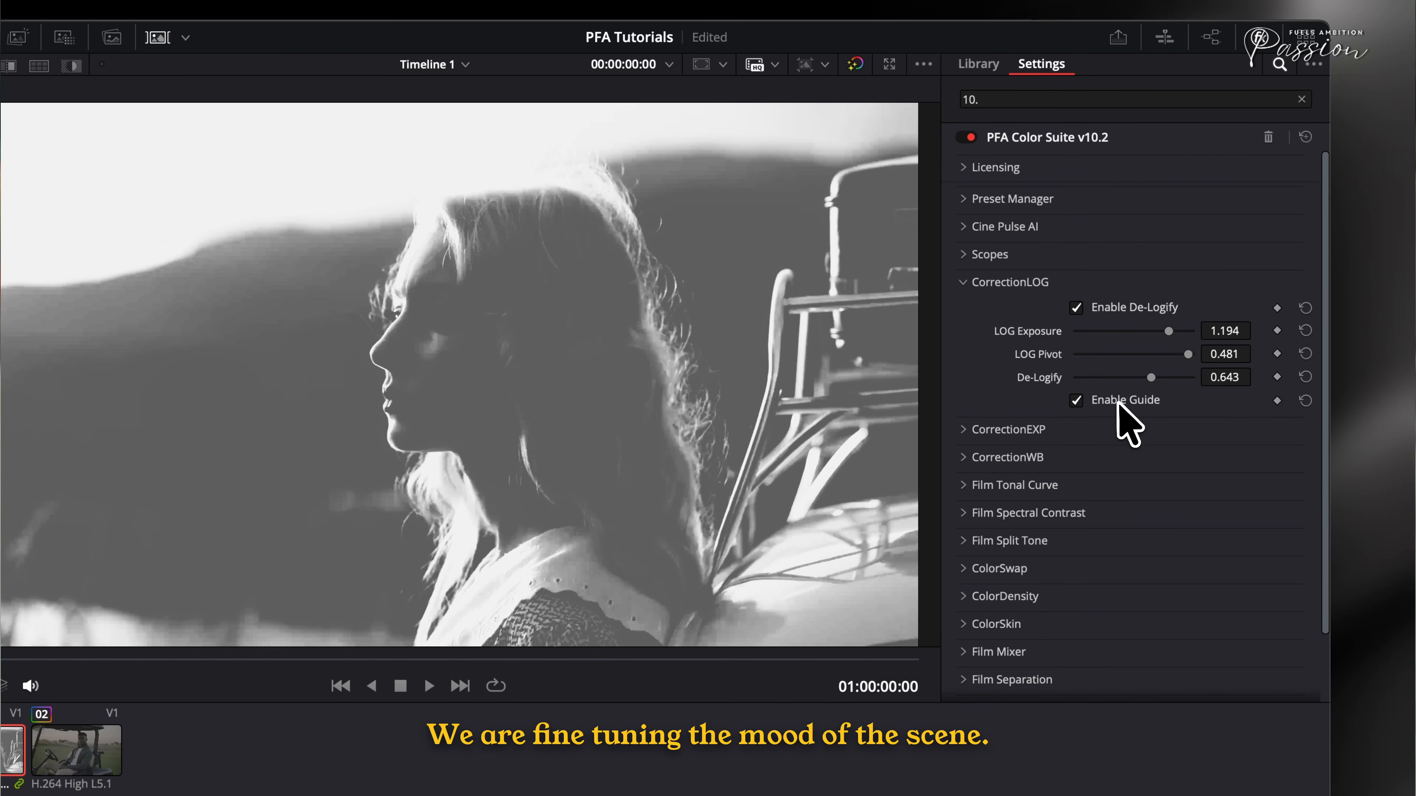
click(1118, 401)
drag(1169, 332, 1161, 332)
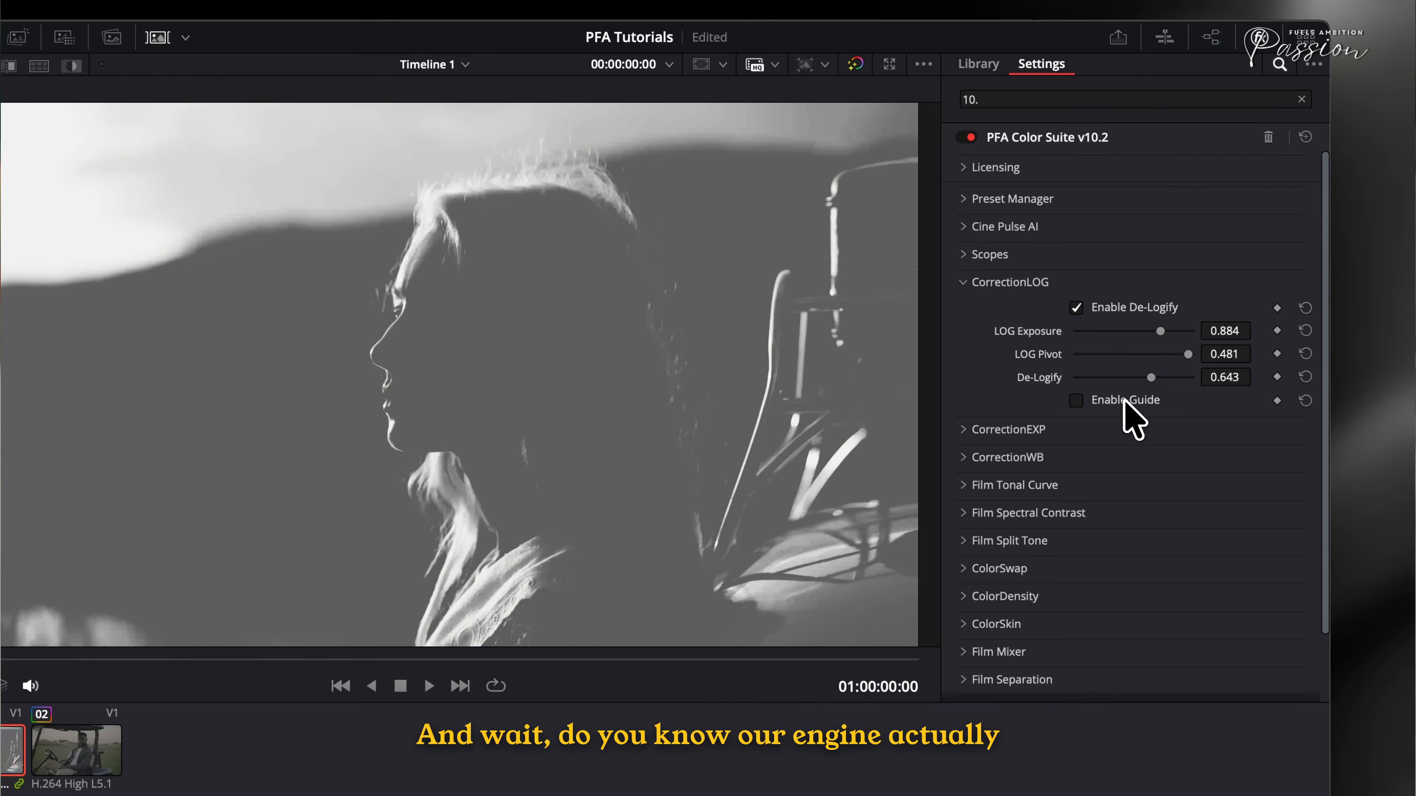
click(1124, 400)
- Toggle the grade off and on repeatedly to compare the log-corrected shot with the ungraded original
key(super+d)
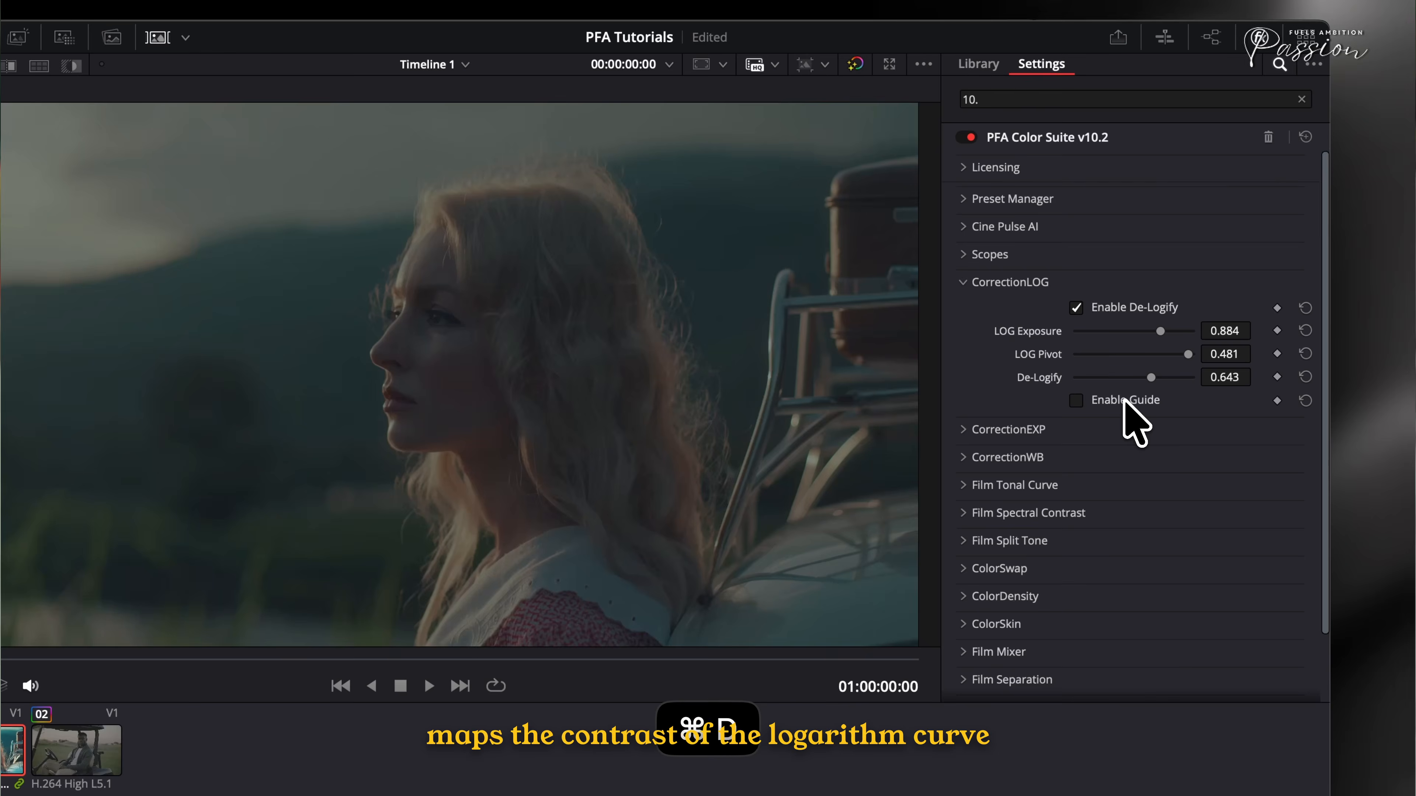
key(super+d)
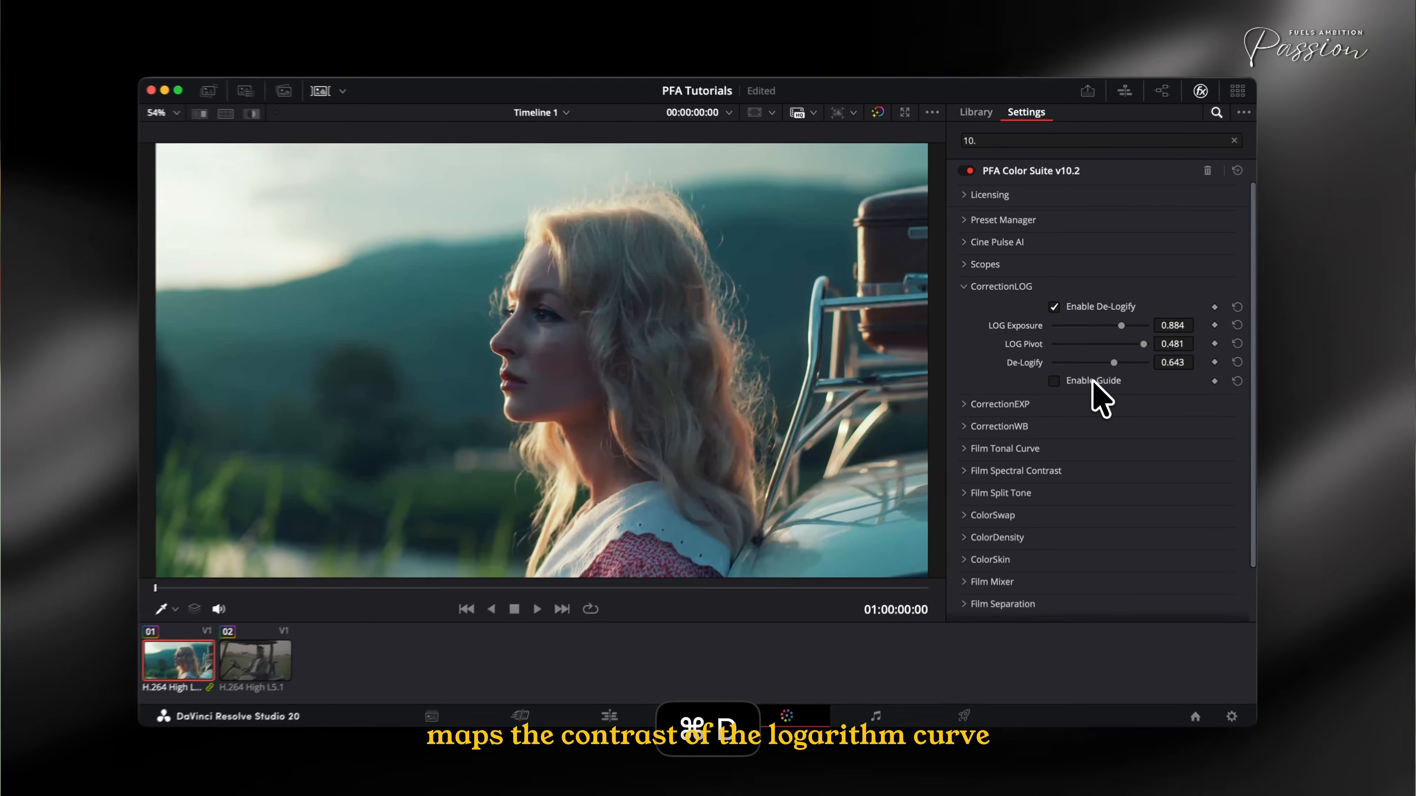
key(super+d)
key(super+d)
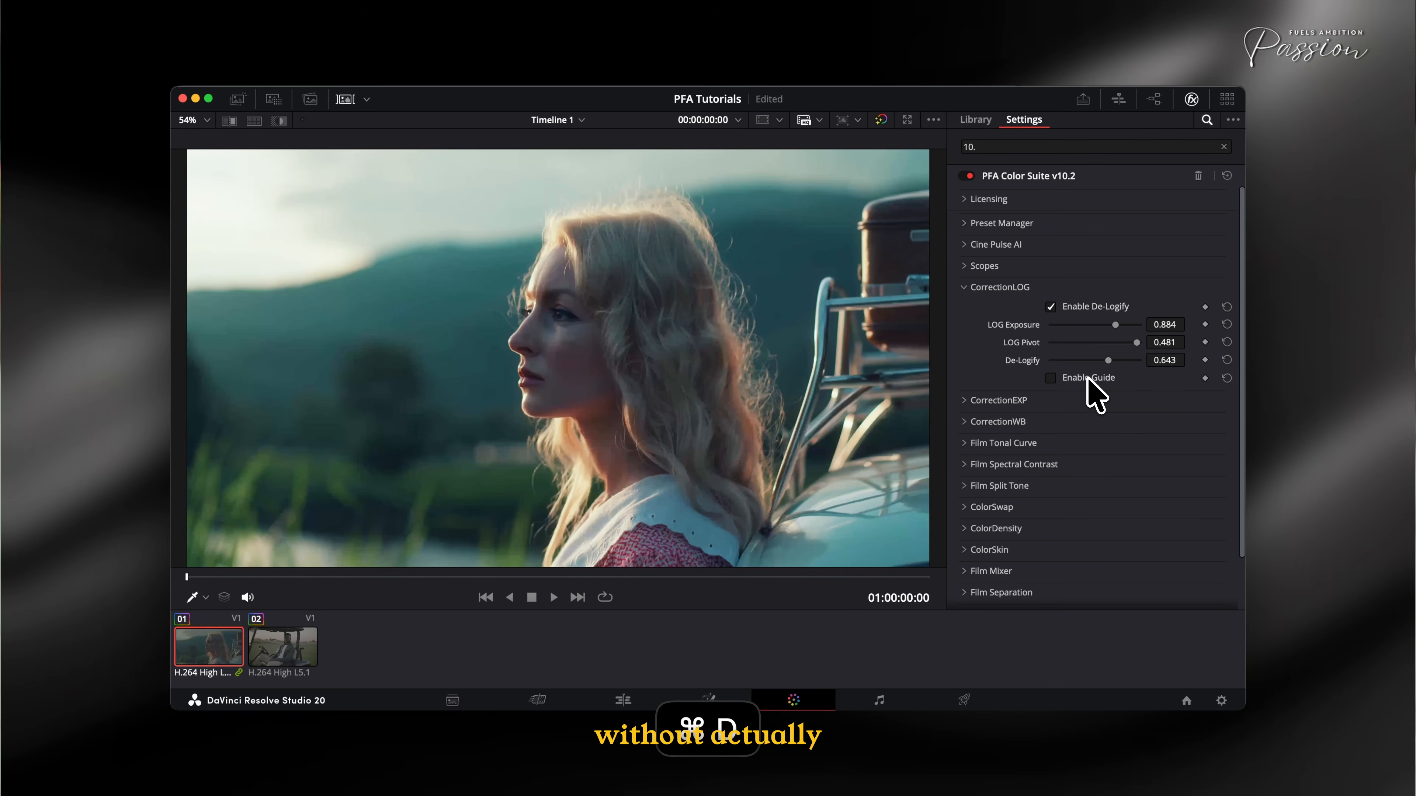
key(super+d)
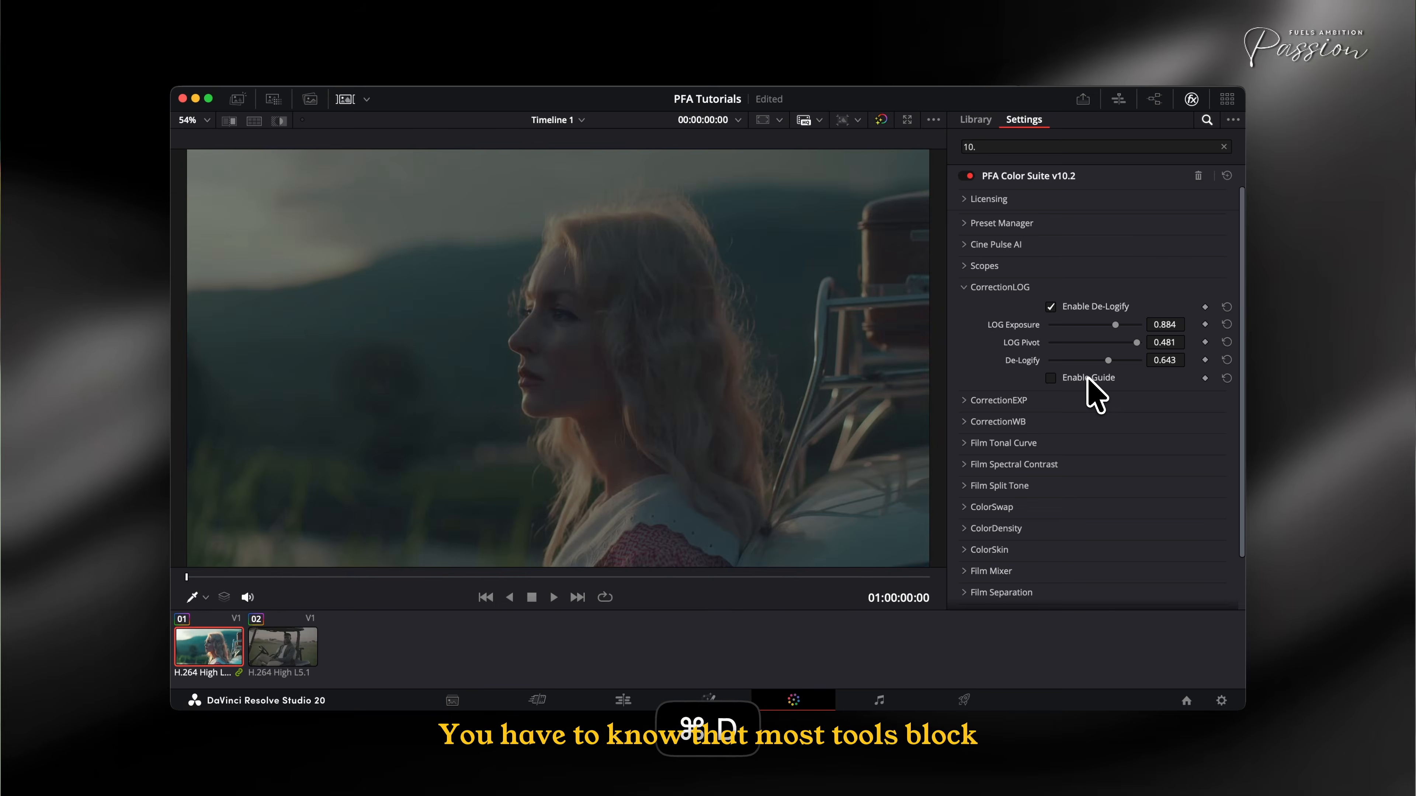
key(super+d)
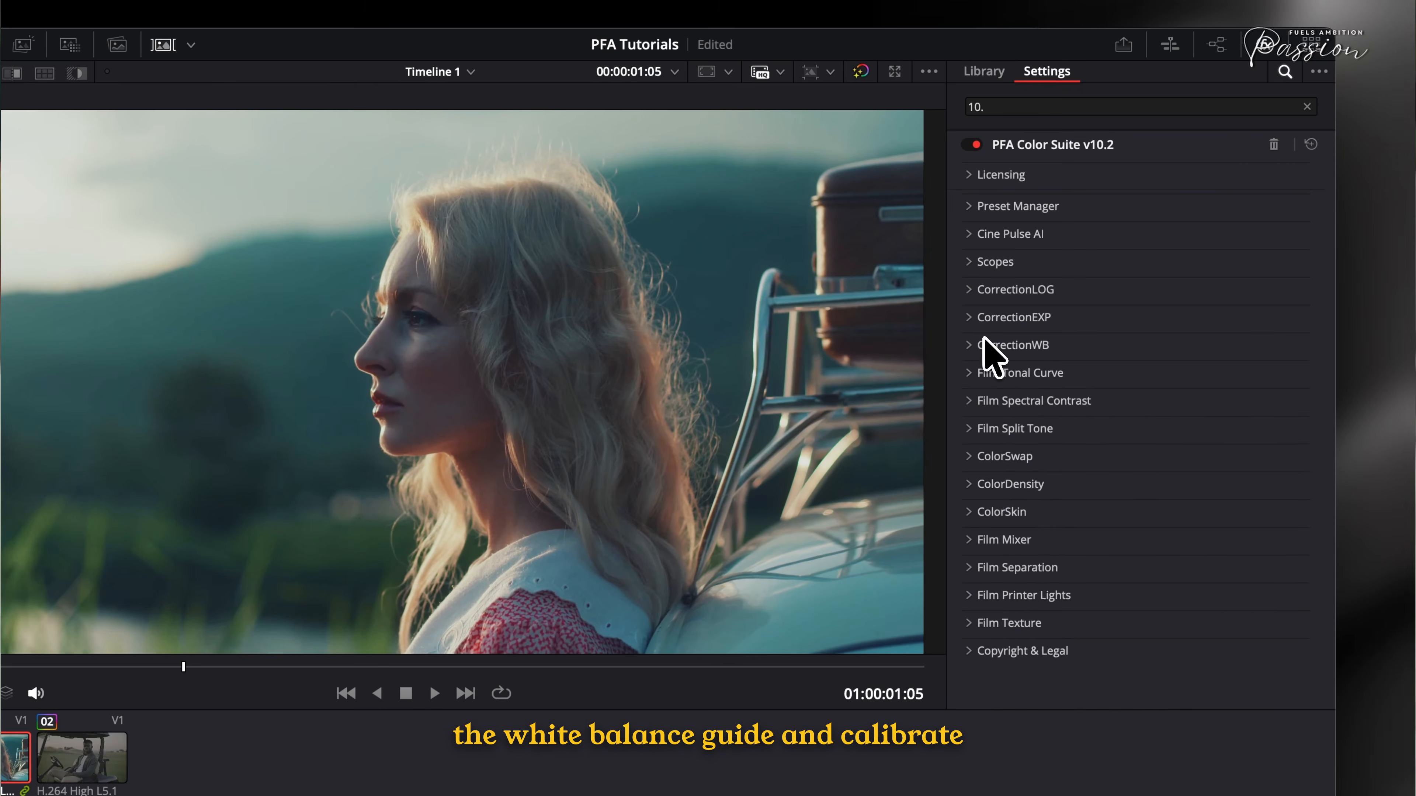
- Using the CorrectionWB guide, set Red Balance to 0.007, Green Balance to -0.001 and Blue Balance to 0.028, and hide the guide
click(990, 357)
click(1132, 466)
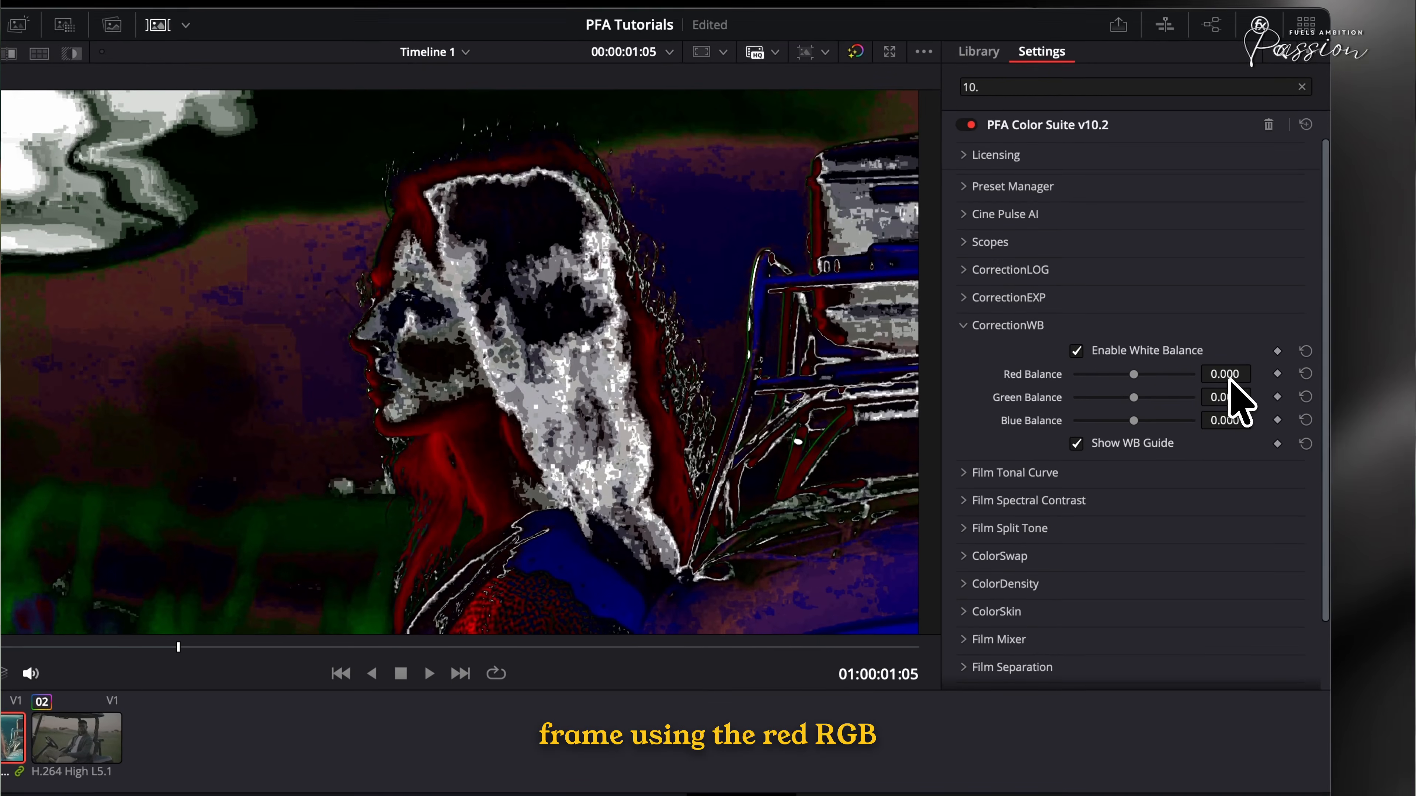
drag(1230, 380, 1234, 385)
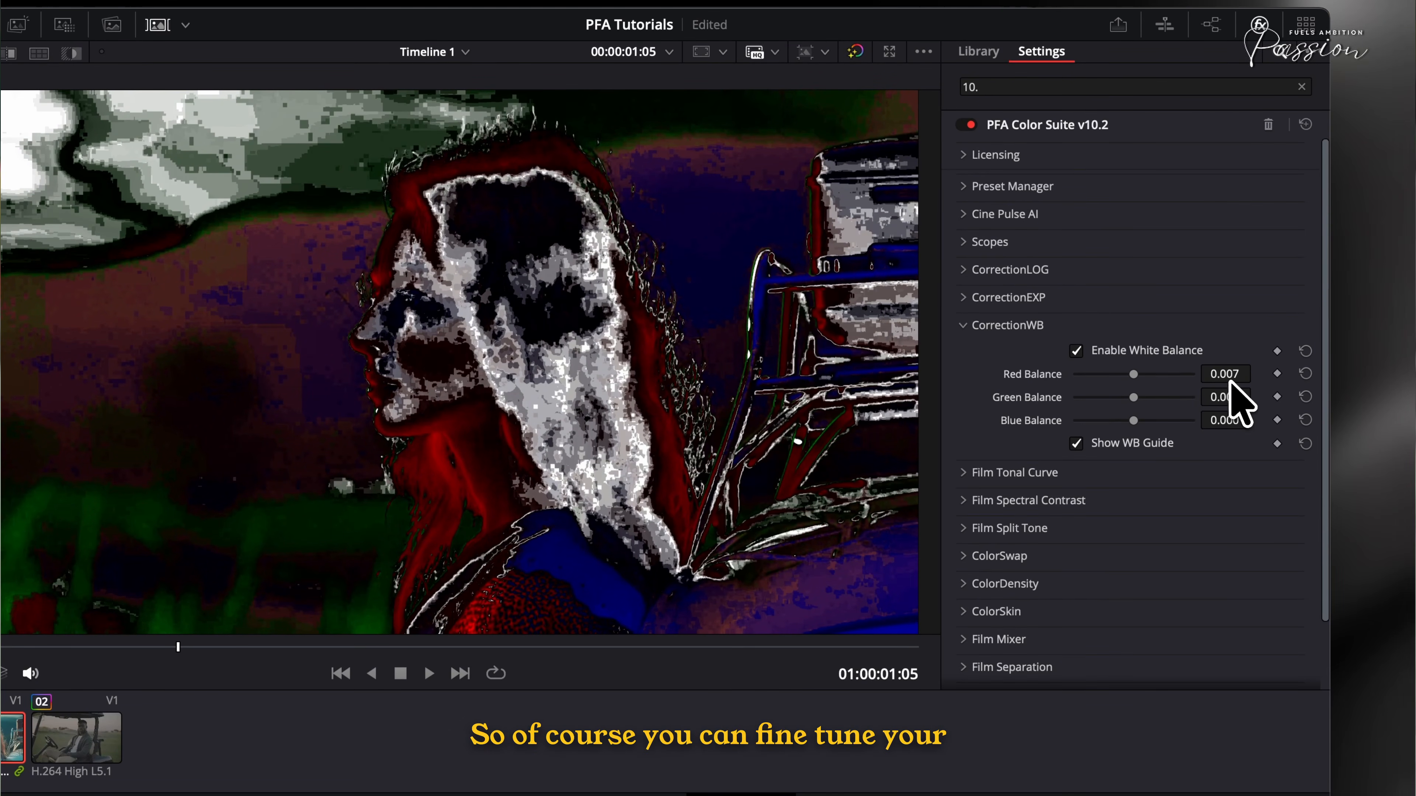
mouse_move(1220, 395)
mouse_down()
mouse_move(1218, 415)
mouse_move(1235, 419)
mouse_up()
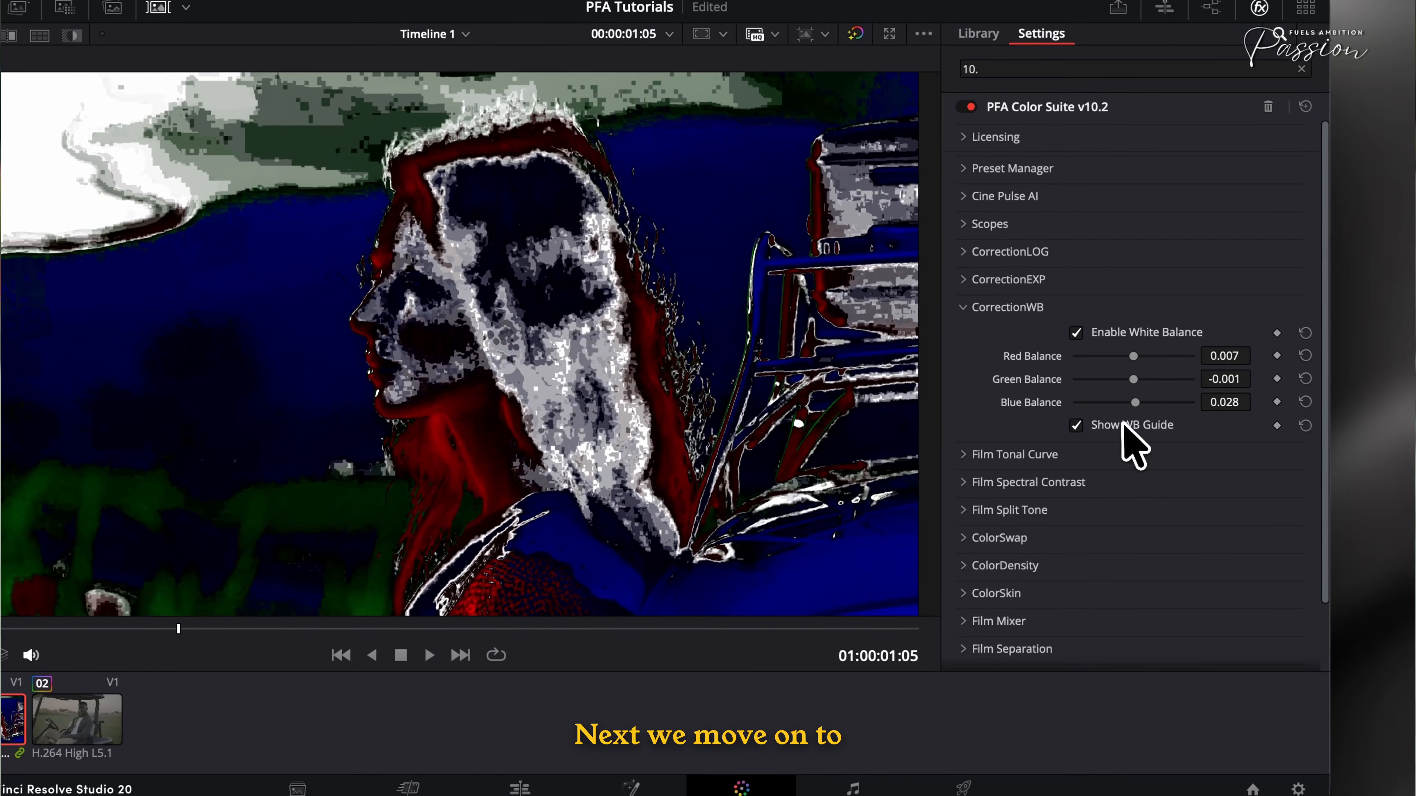
click(1122, 424)
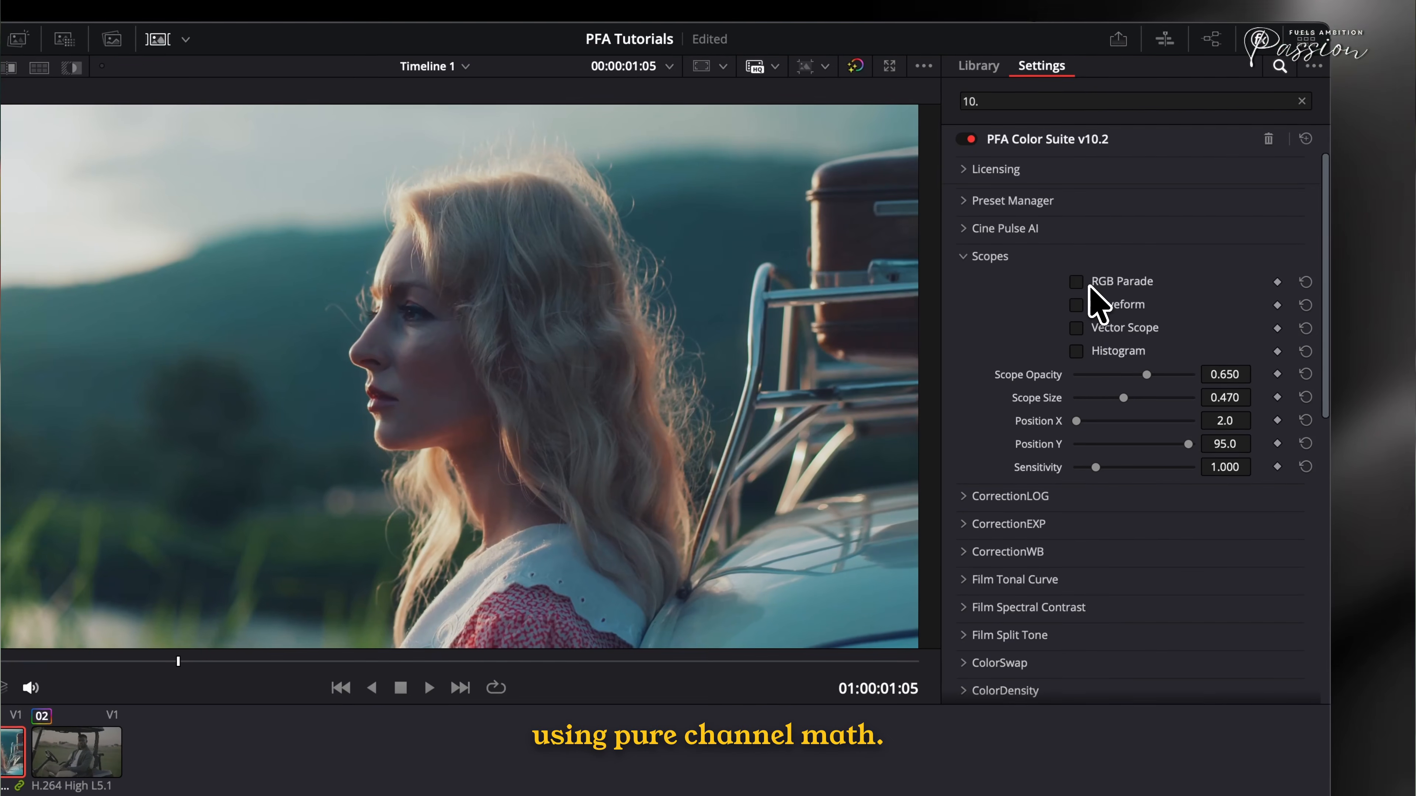
- Enable the RGB Parade and Vector Scope overlays, with Scope Size 1.000, Position X 100.0 and Position Y at its minimum
click(1092, 282)
click(1107, 327)
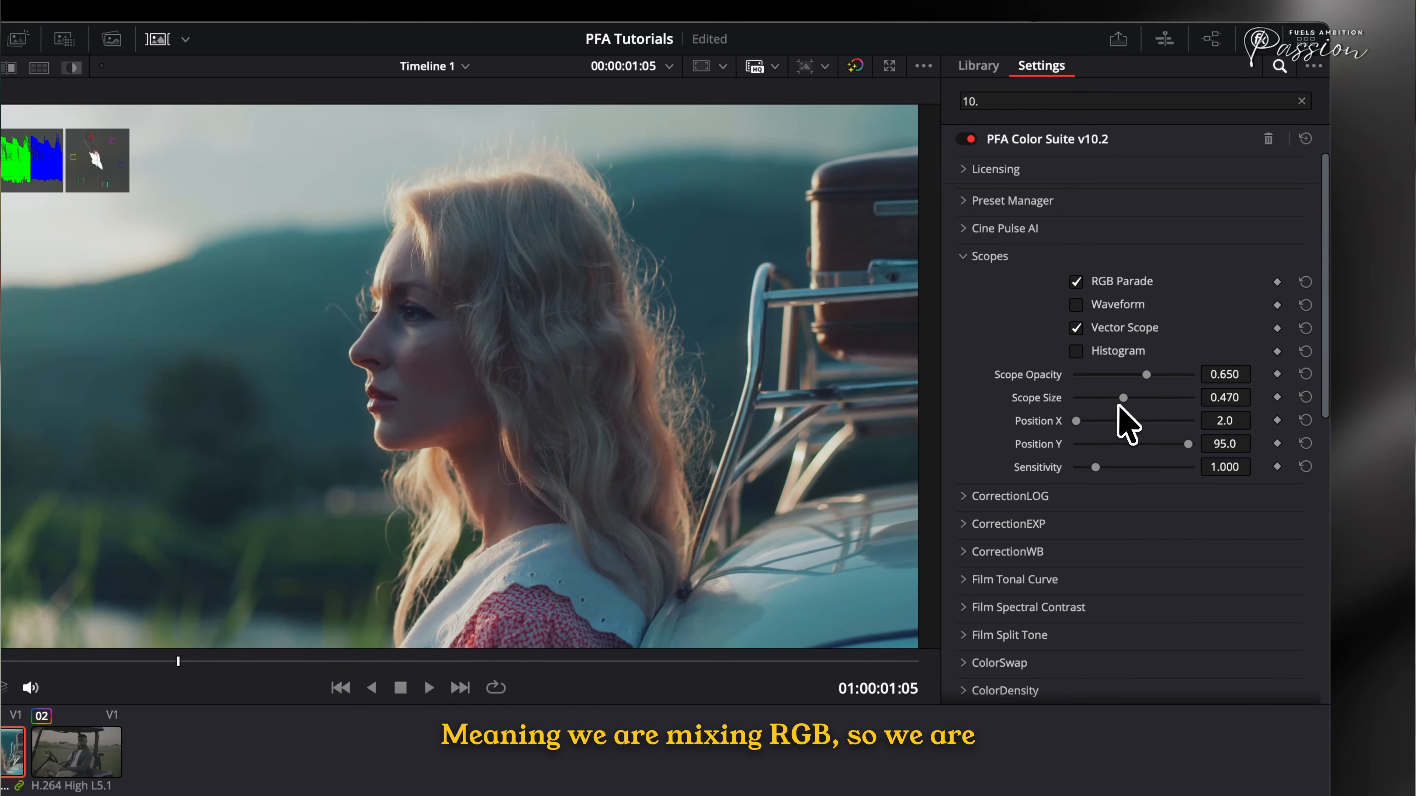
drag(1194, 399, 1321, 411)
drag(1097, 419, 1302, 423)
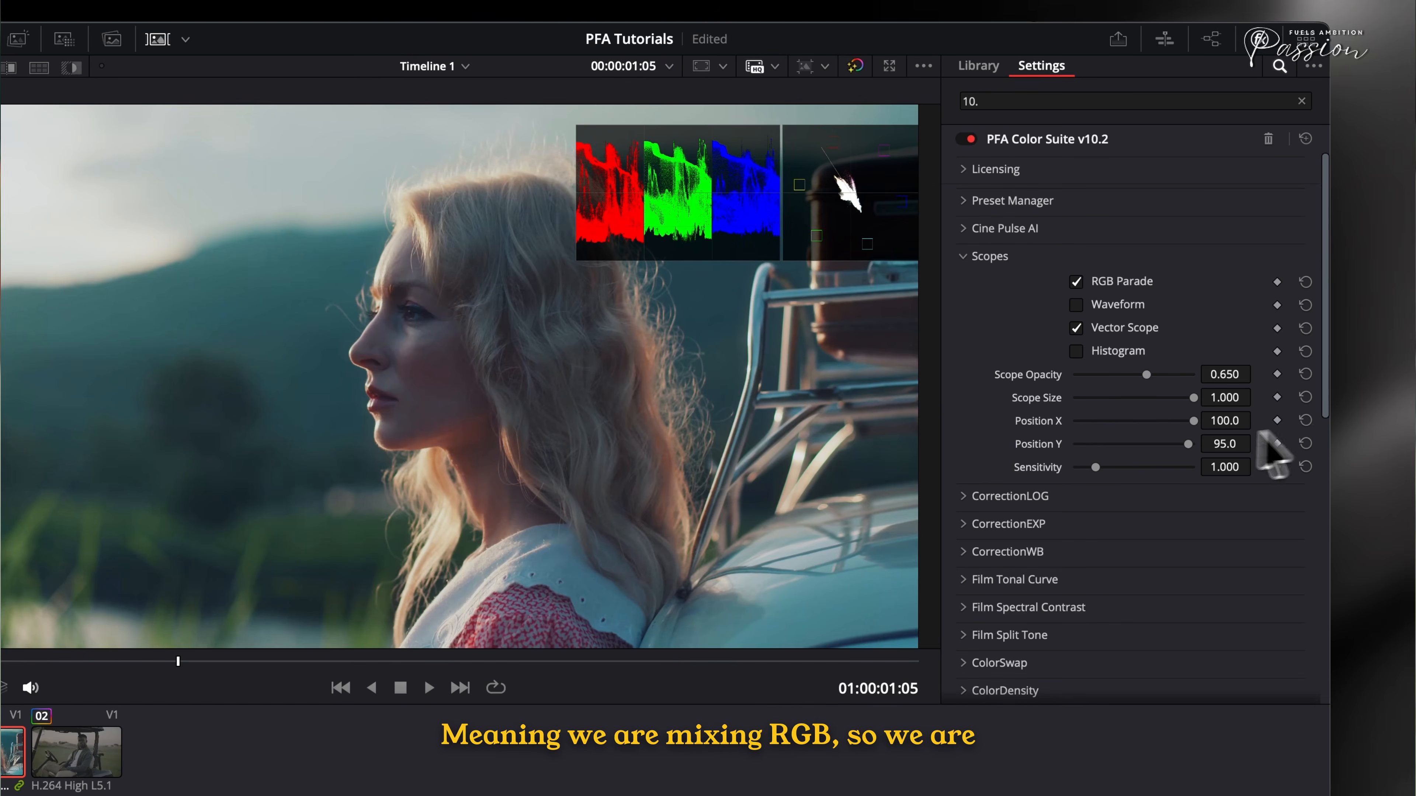
drag(1190, 444, 1075, 444)
click(990, 257)
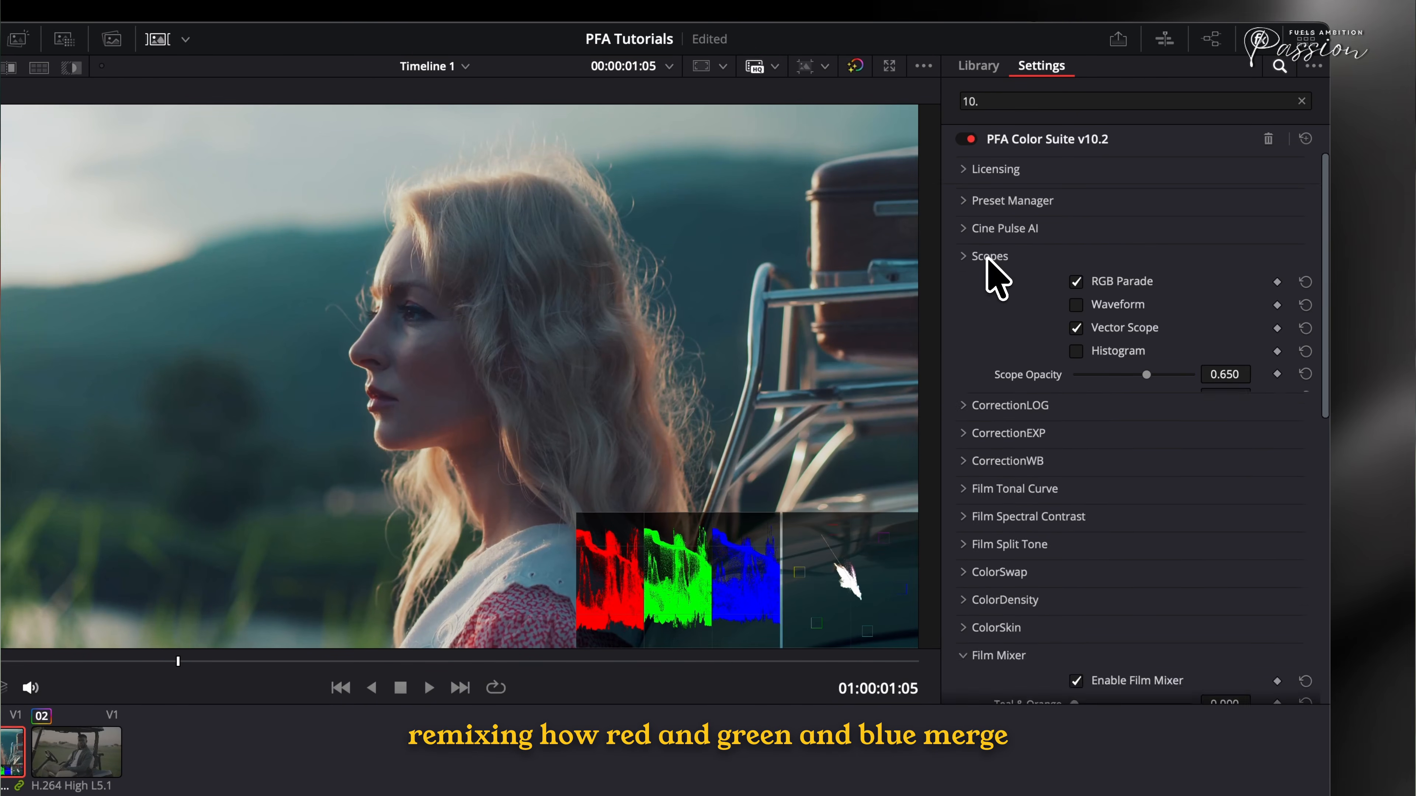
- Try the Film Mixer's Teal & Orange mix at 0.946 and bring it back to 0.000
scroll(1104, 469, down, 8)
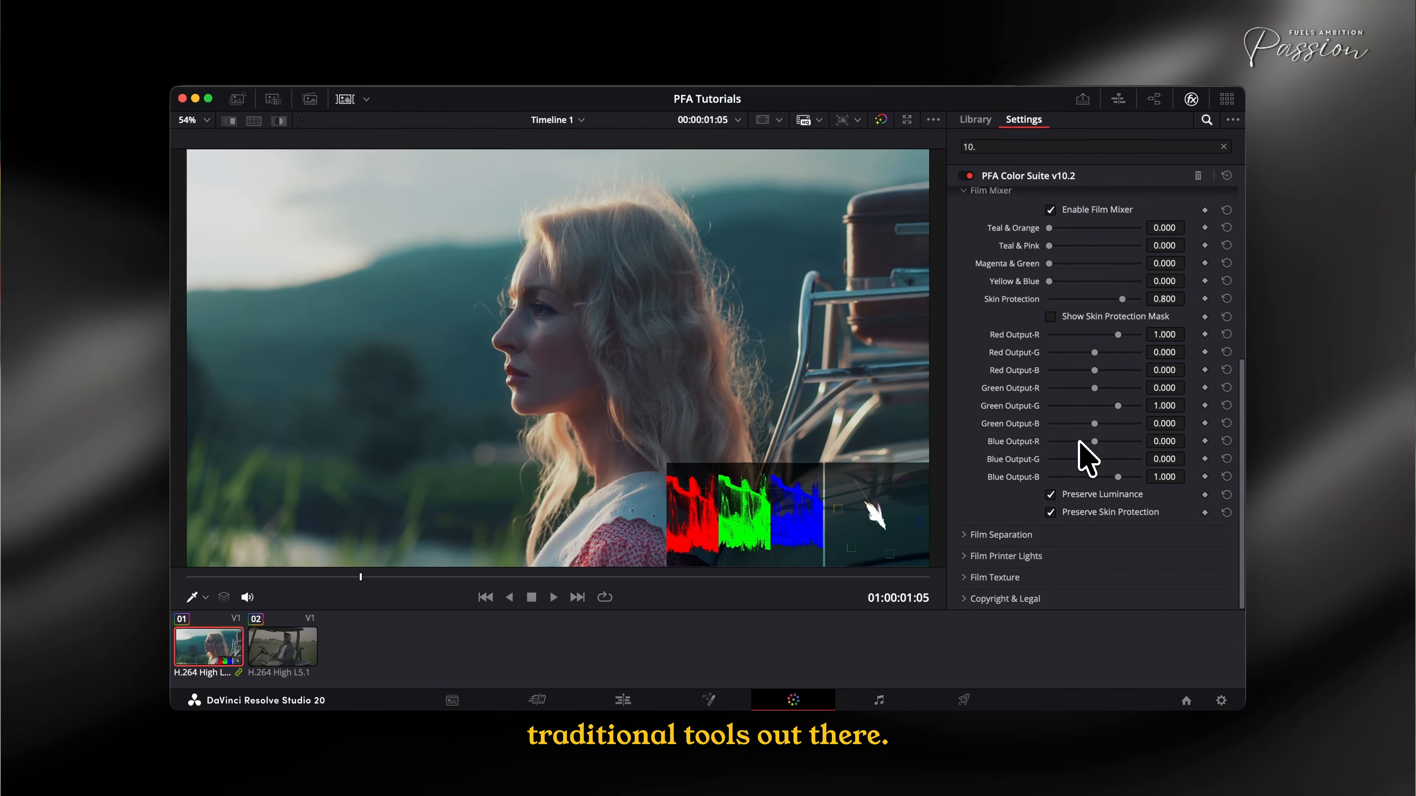
drag(1049, 228, 1140, 230)
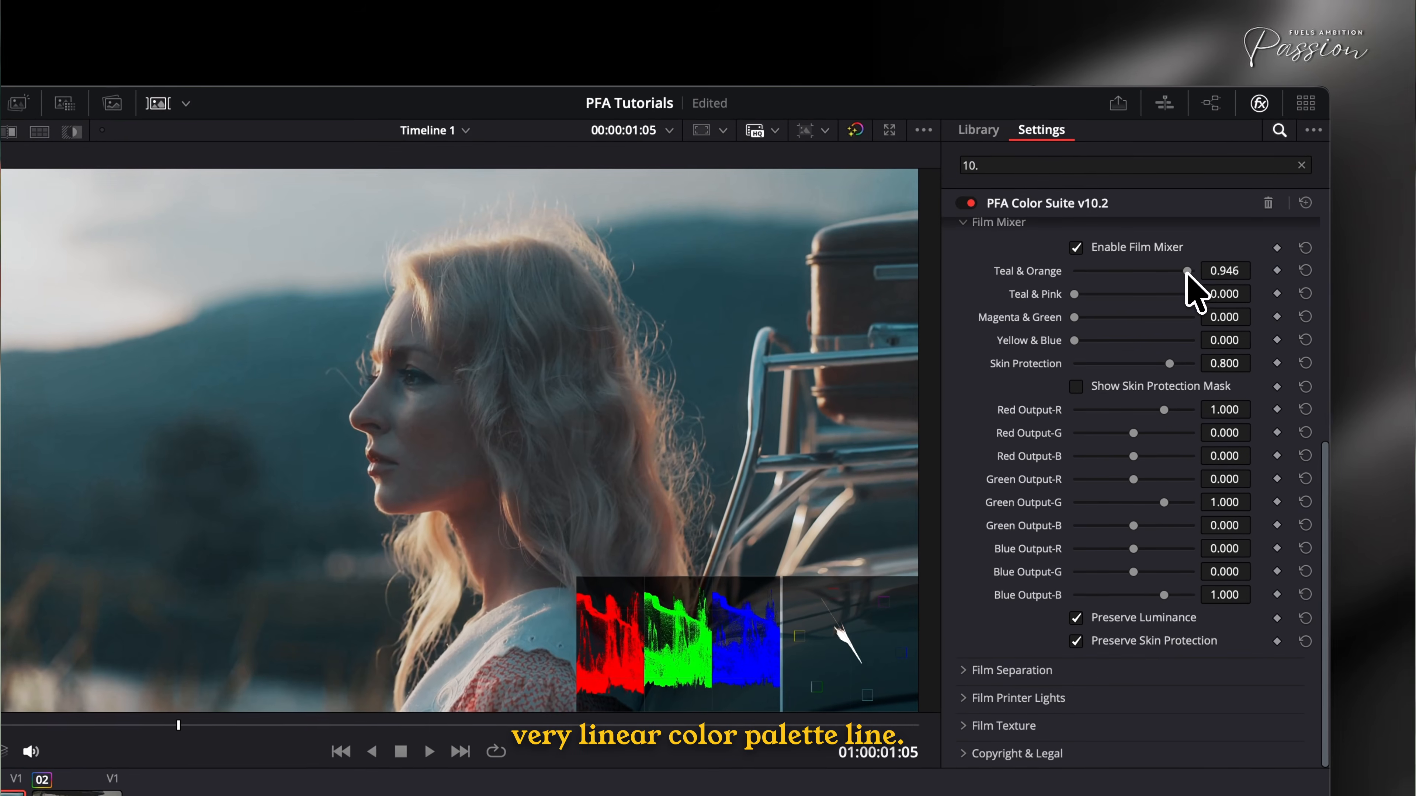
drag(1139, 228, 946, 230)
drag(1067, 273, 983, 307)
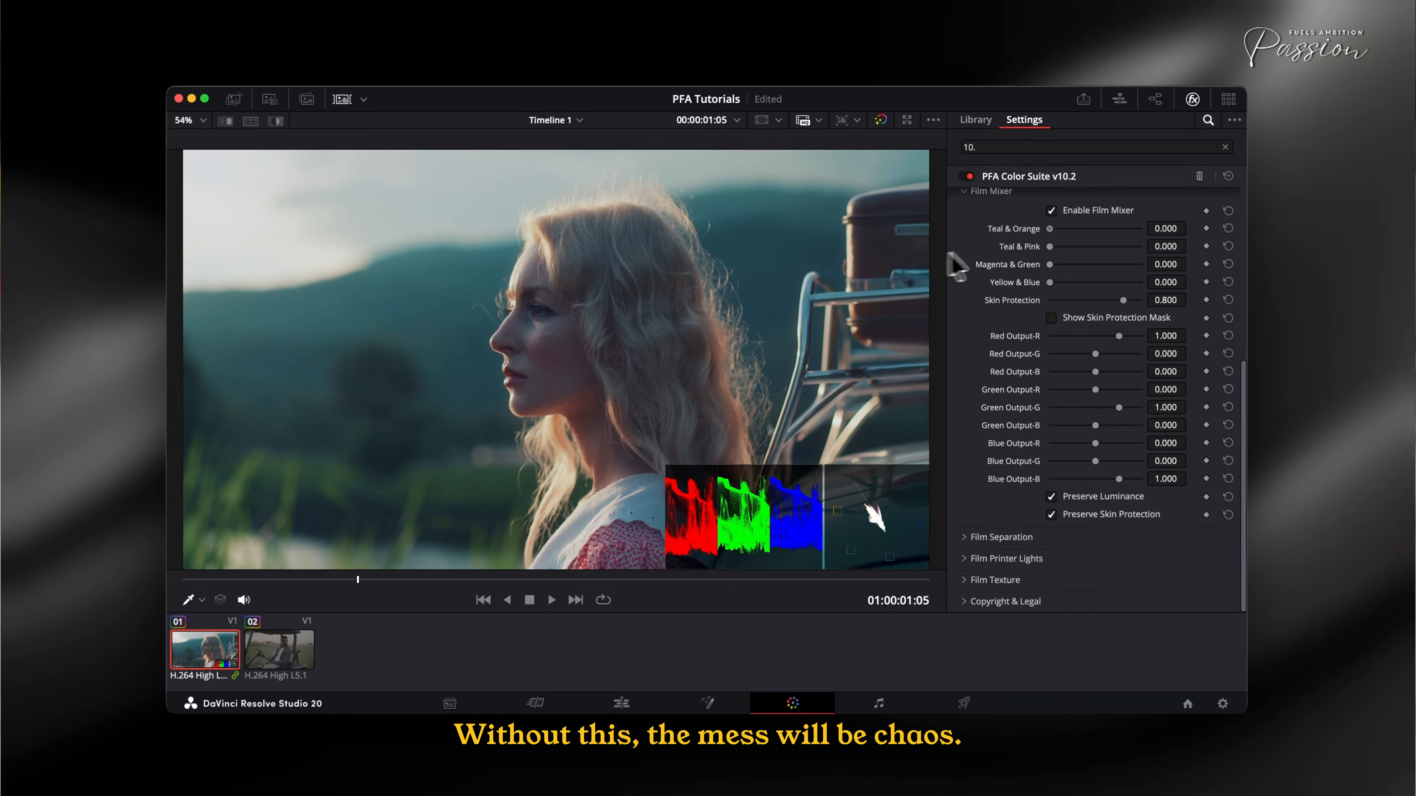
- Try Magenta & Green at 1.000 with Skin Protection at 1.000 and at 0.000, and reset both
drag(949, 254, 1186, 270)
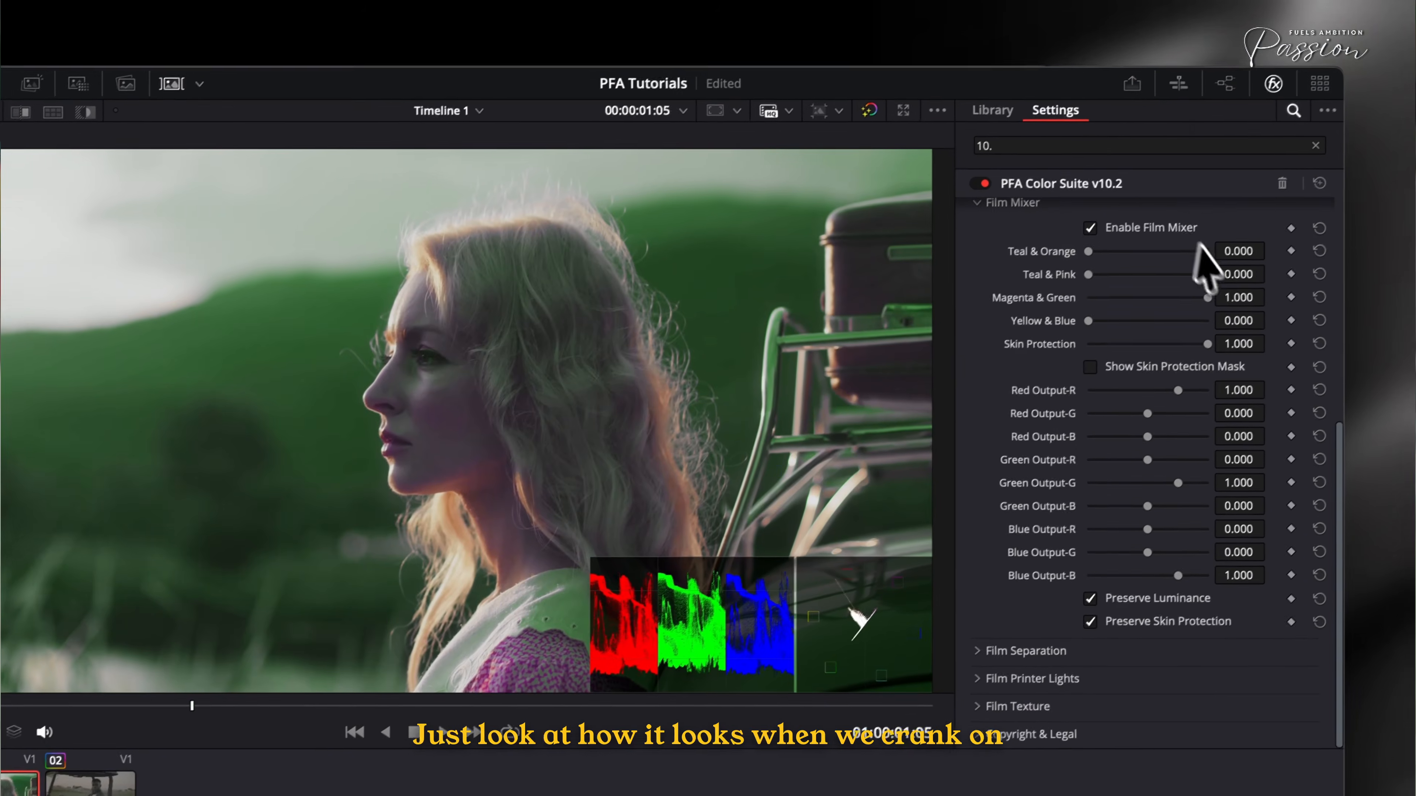
drag(1238, 311, 965, 334)
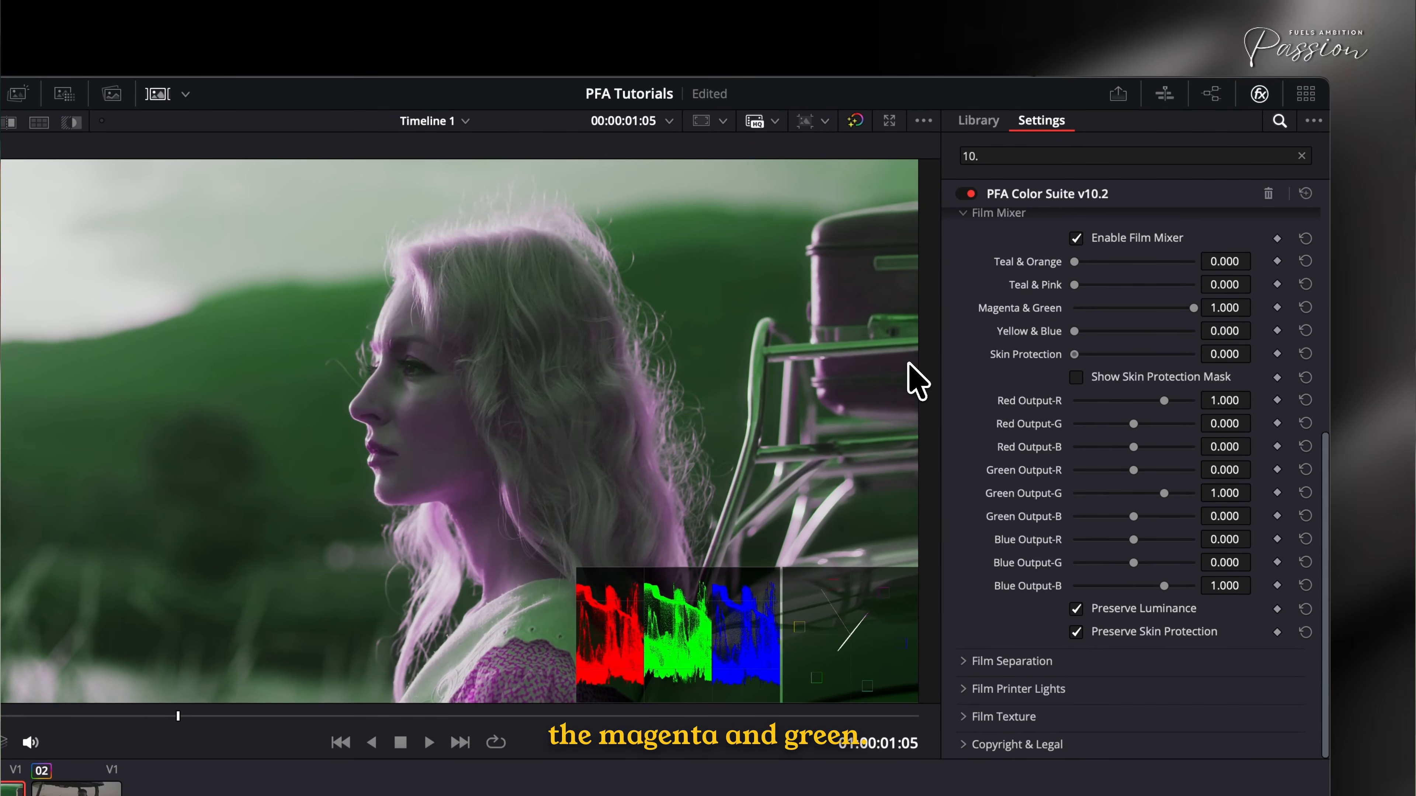
double_click(1012, 314)
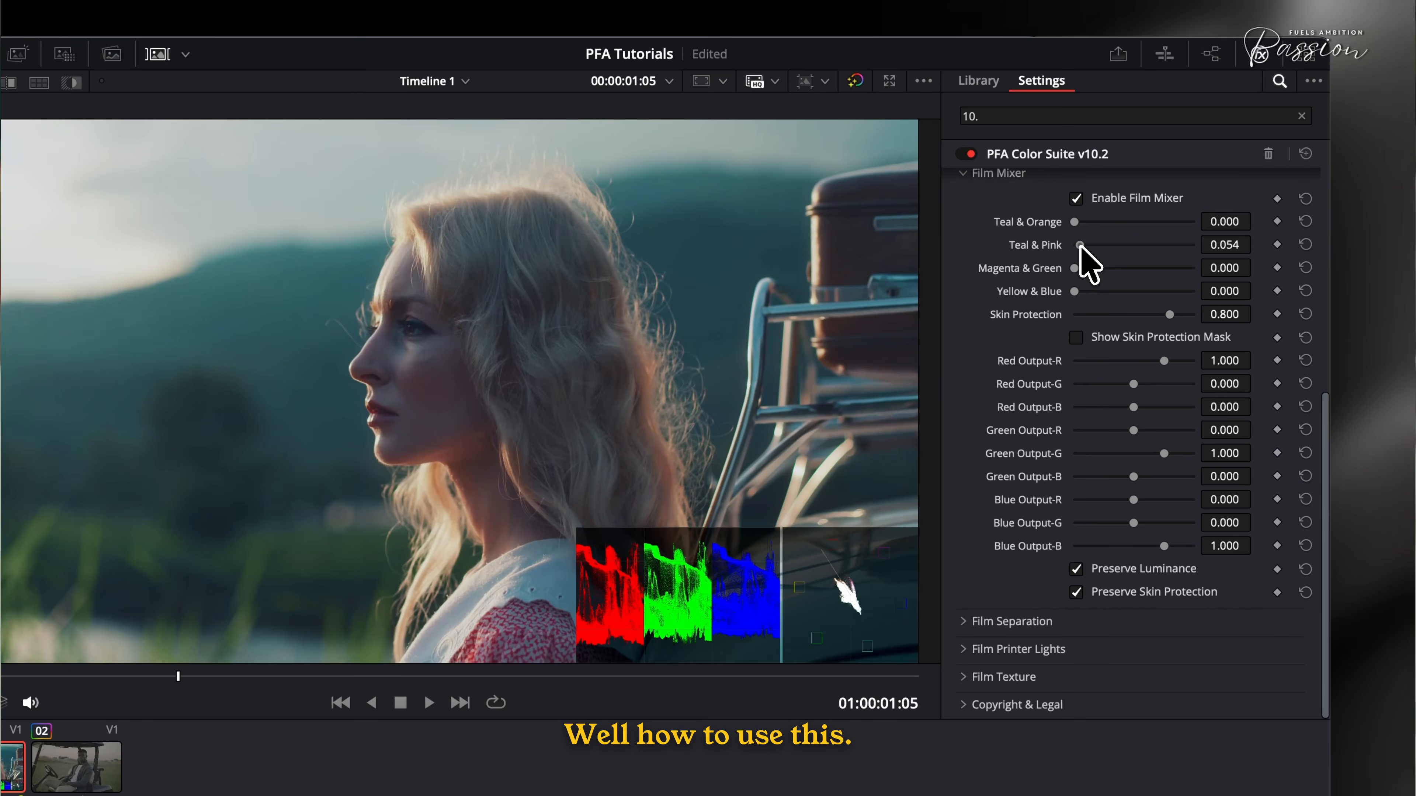
- Set both Teal & Pink and Skin Protection in the Film Mixer to 1.000
drag(1080, 246, 1254, 260)
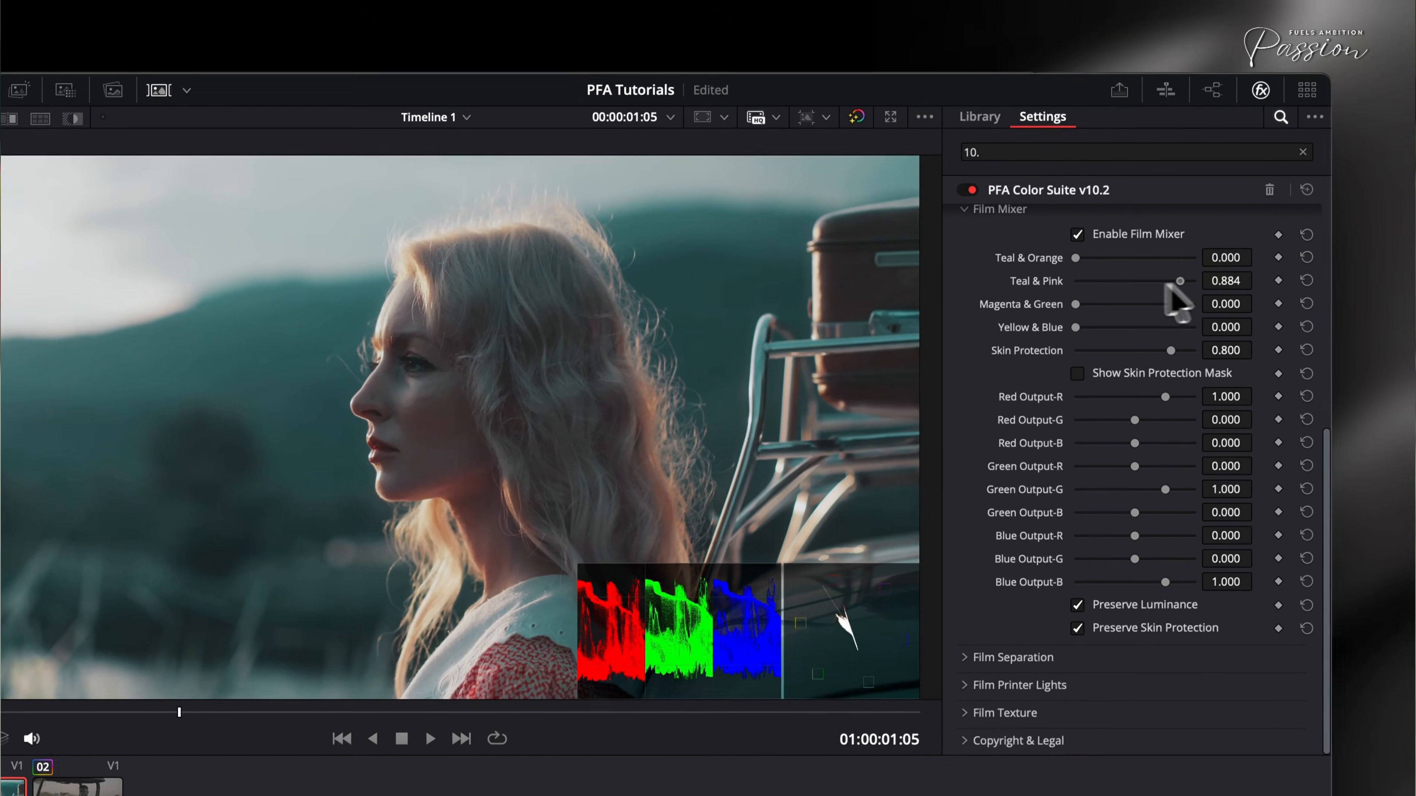
drag(1221, 163, 992, 164)
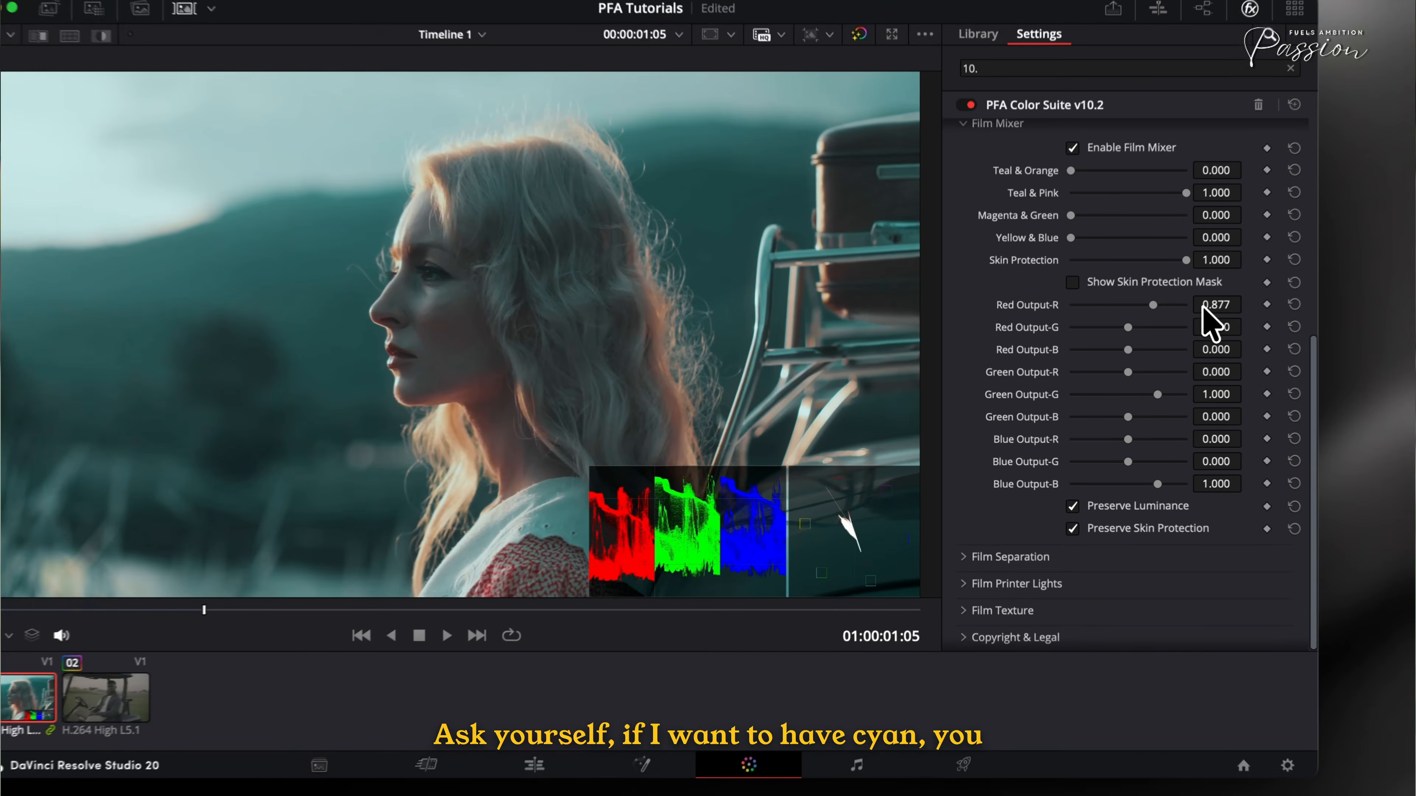
- Set the Film Mixer's Red Output-R to 1.100, raise Green Output-G slightly above 1.000, and compare the shot with and without the grade
drag(1153, 336, 1120, 336)
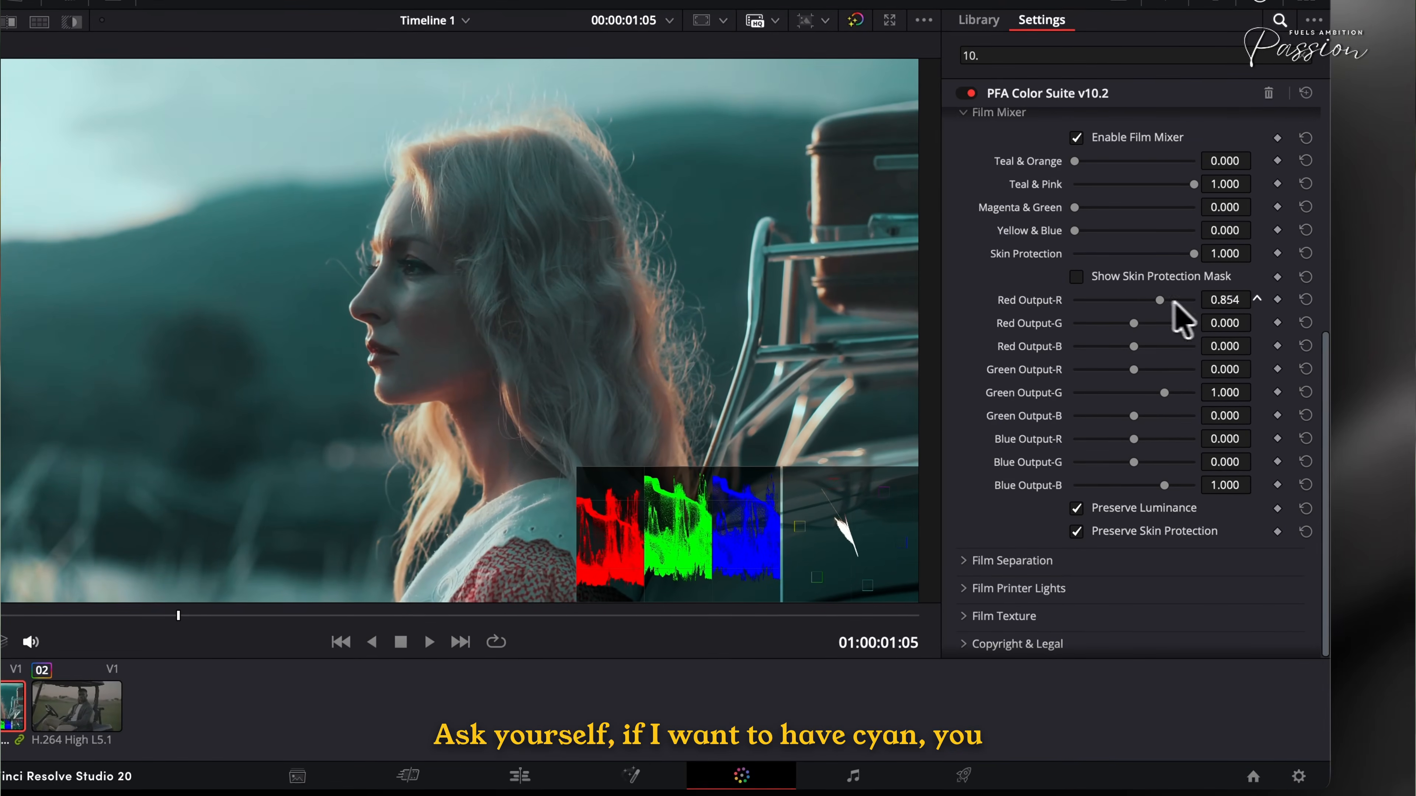
drag(1213, 302, 1220, 306)
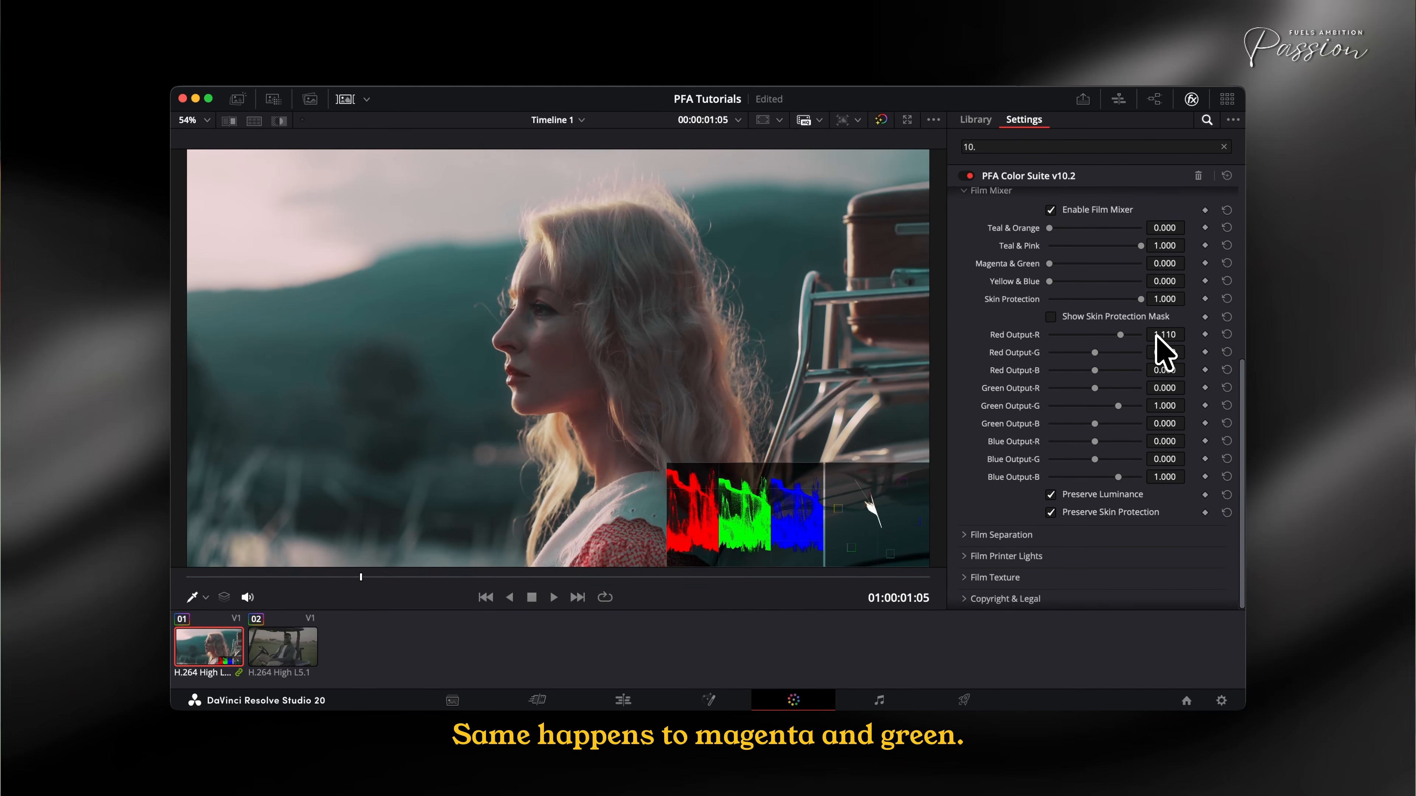
scroll(1157, 336, up, 2)
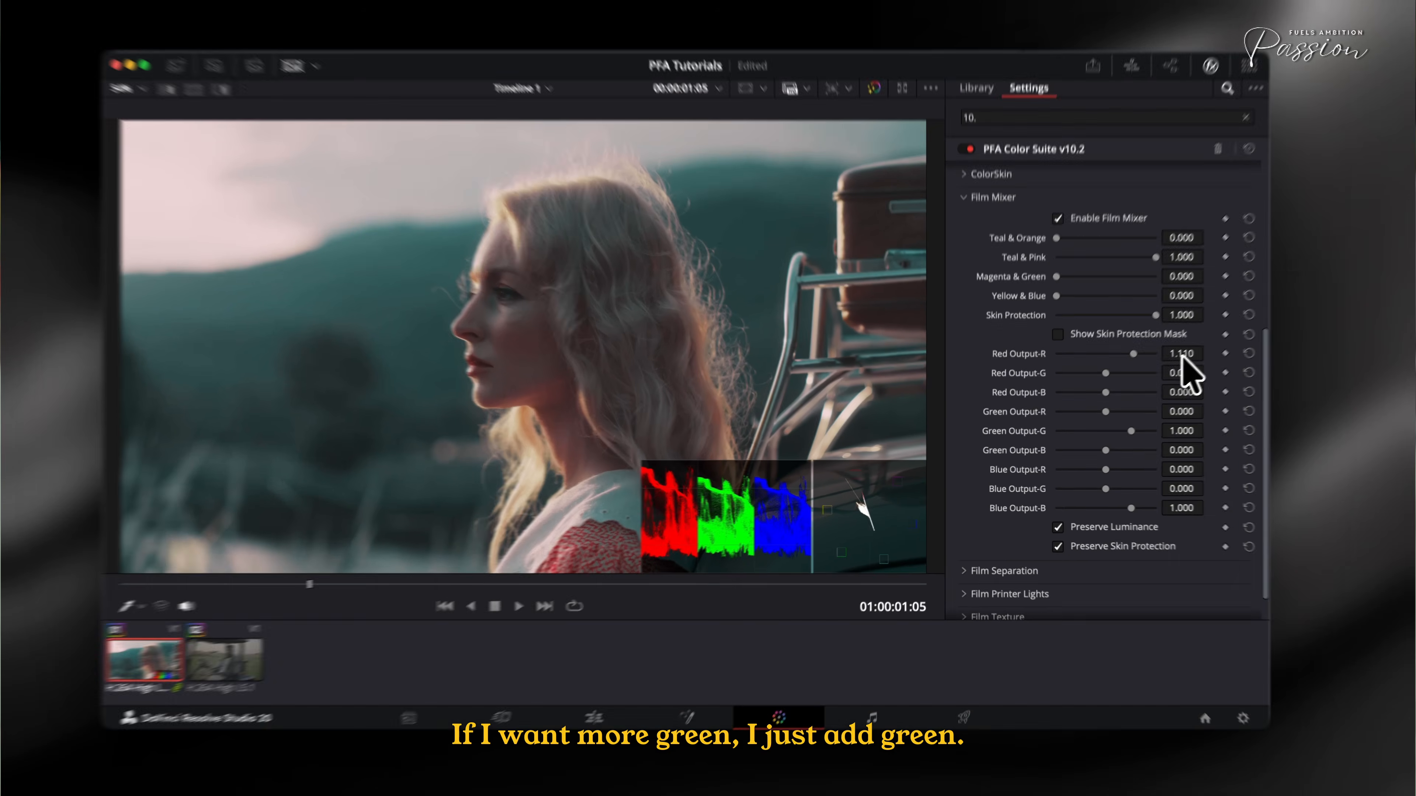
drag(1166, 368, 1185, 369)
drag(1246, 334, 1210, 341)
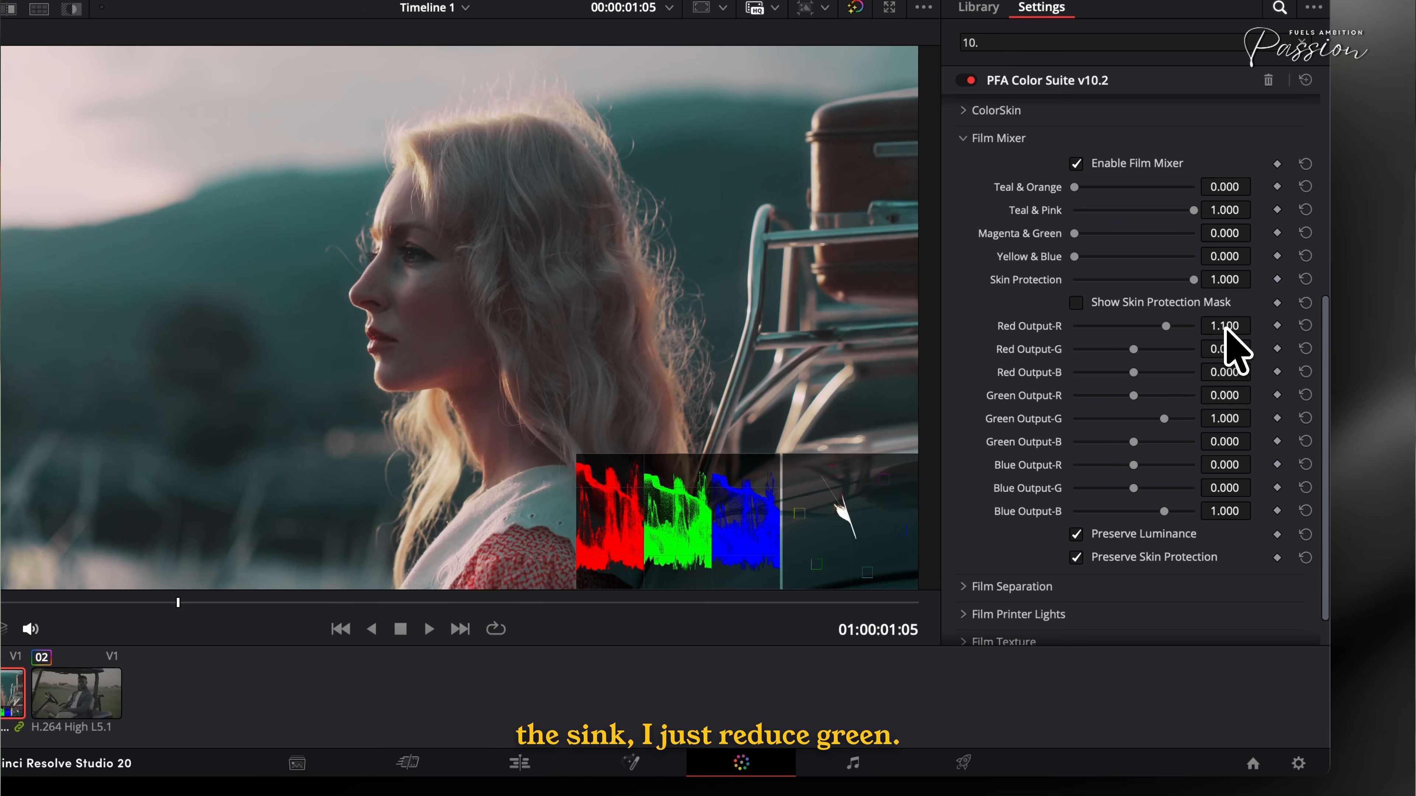
drag(1228, 419, 1252, 424)
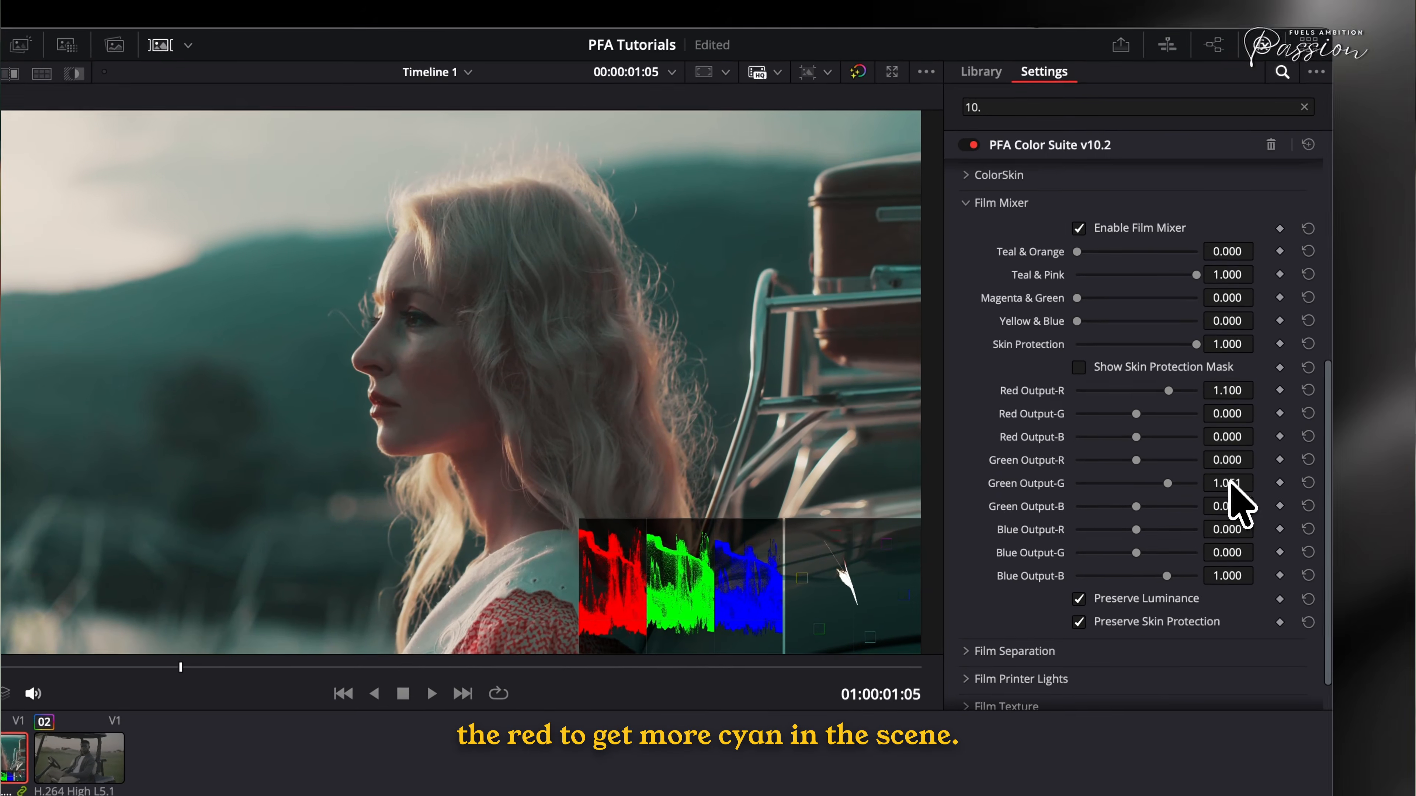
key(super+d)
key(super+d)
- Stretch the palette along the Red-Cyan axis to 0.287 in Film Separation
click(1020, 516)
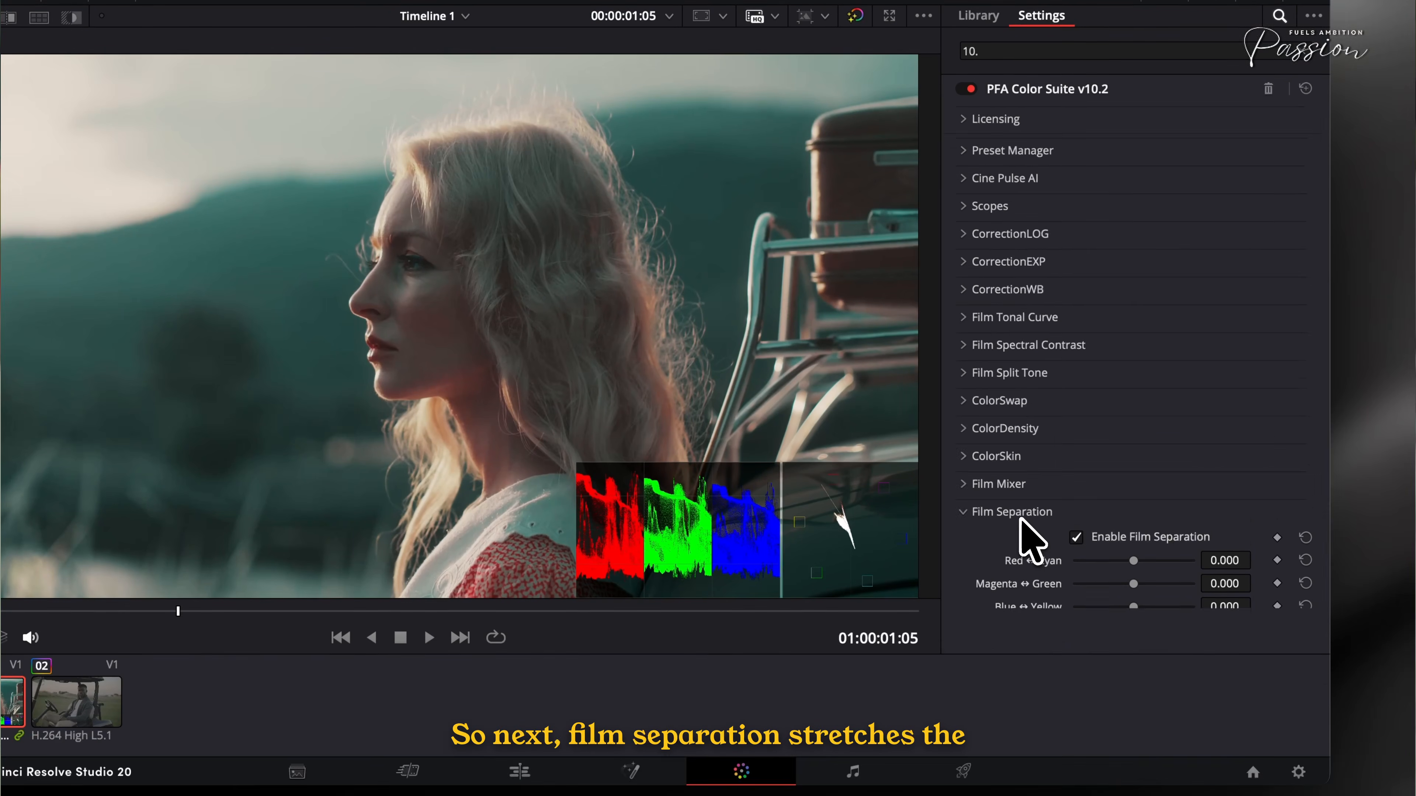
scroll(1019, 519, down, 4)
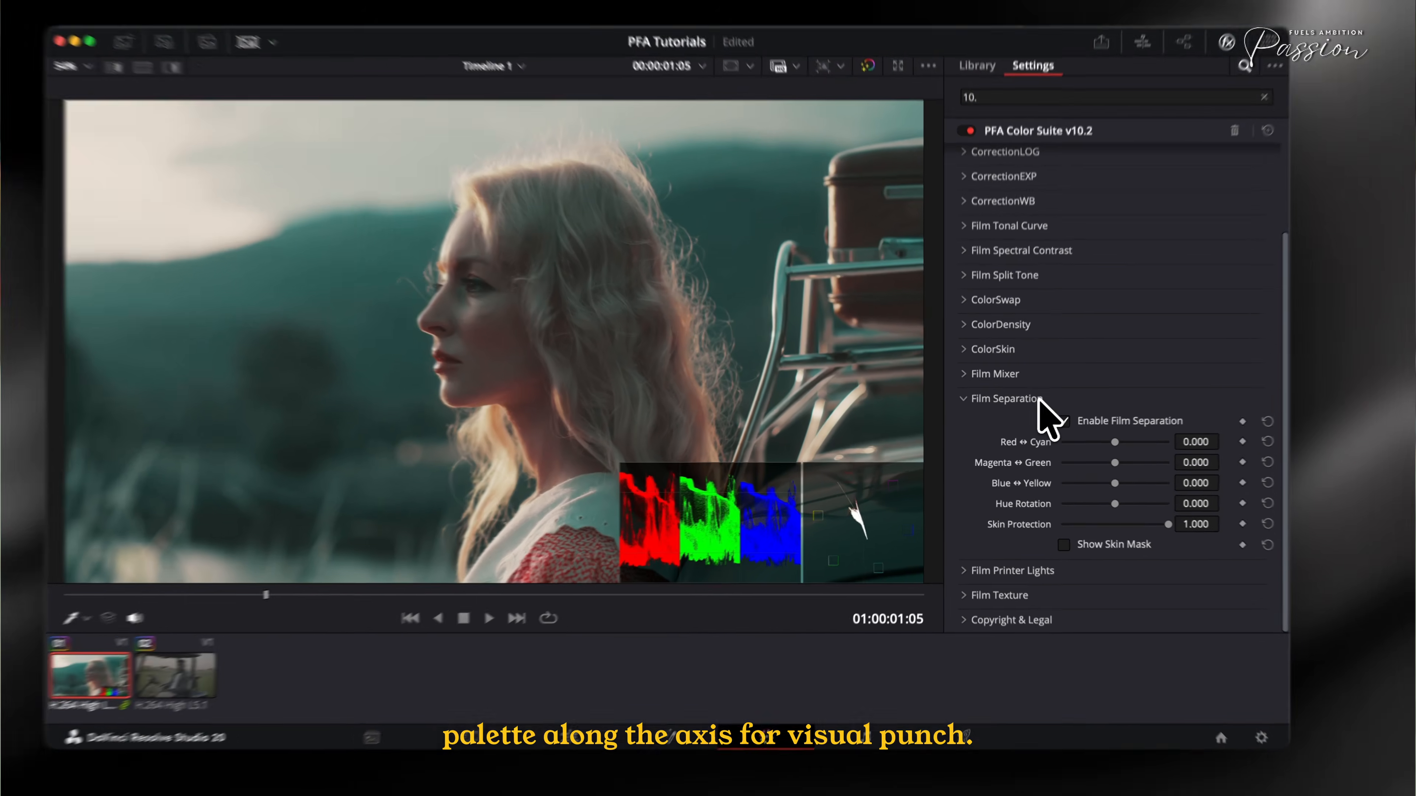
drag(1133, 440, 1143, 440)
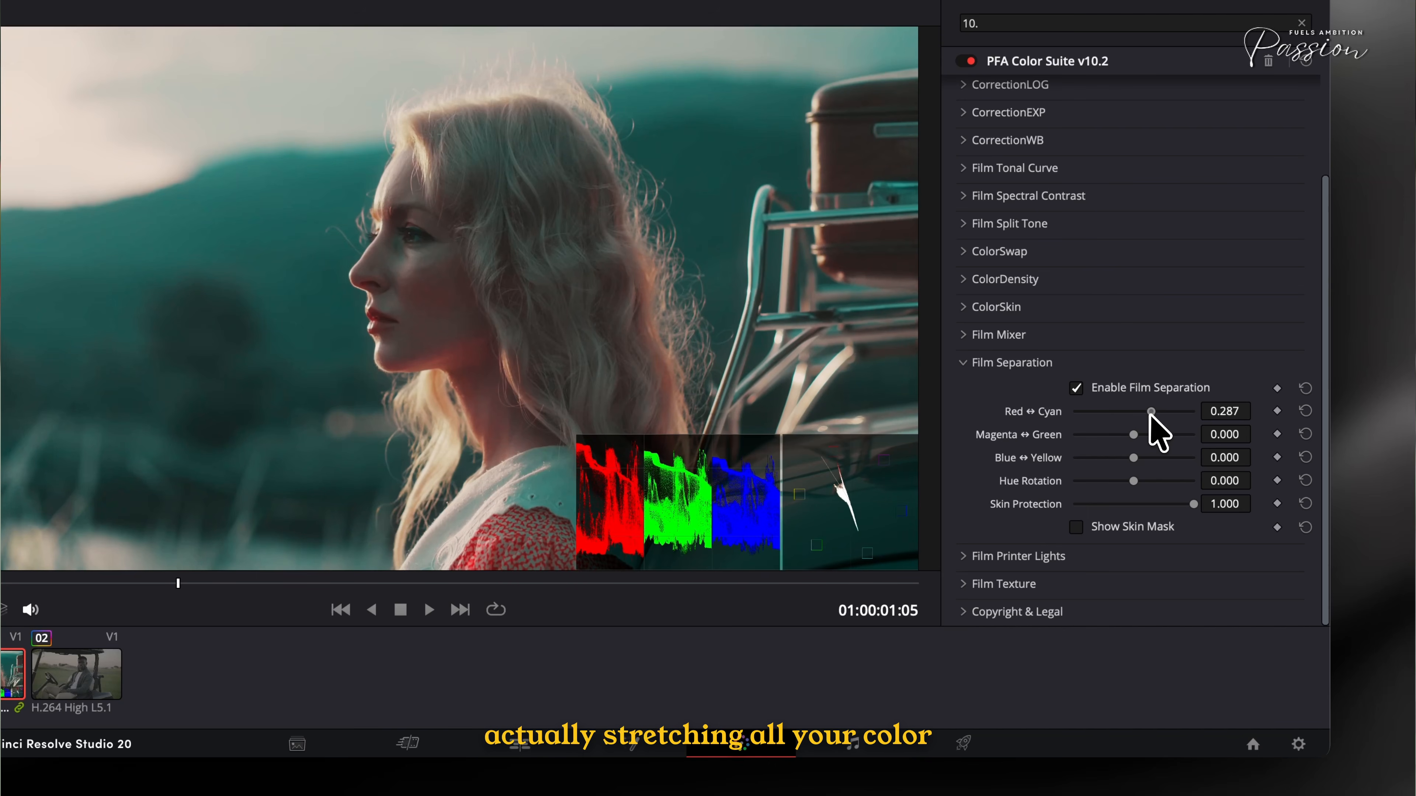
drag(1152, 415, 1150, 415)
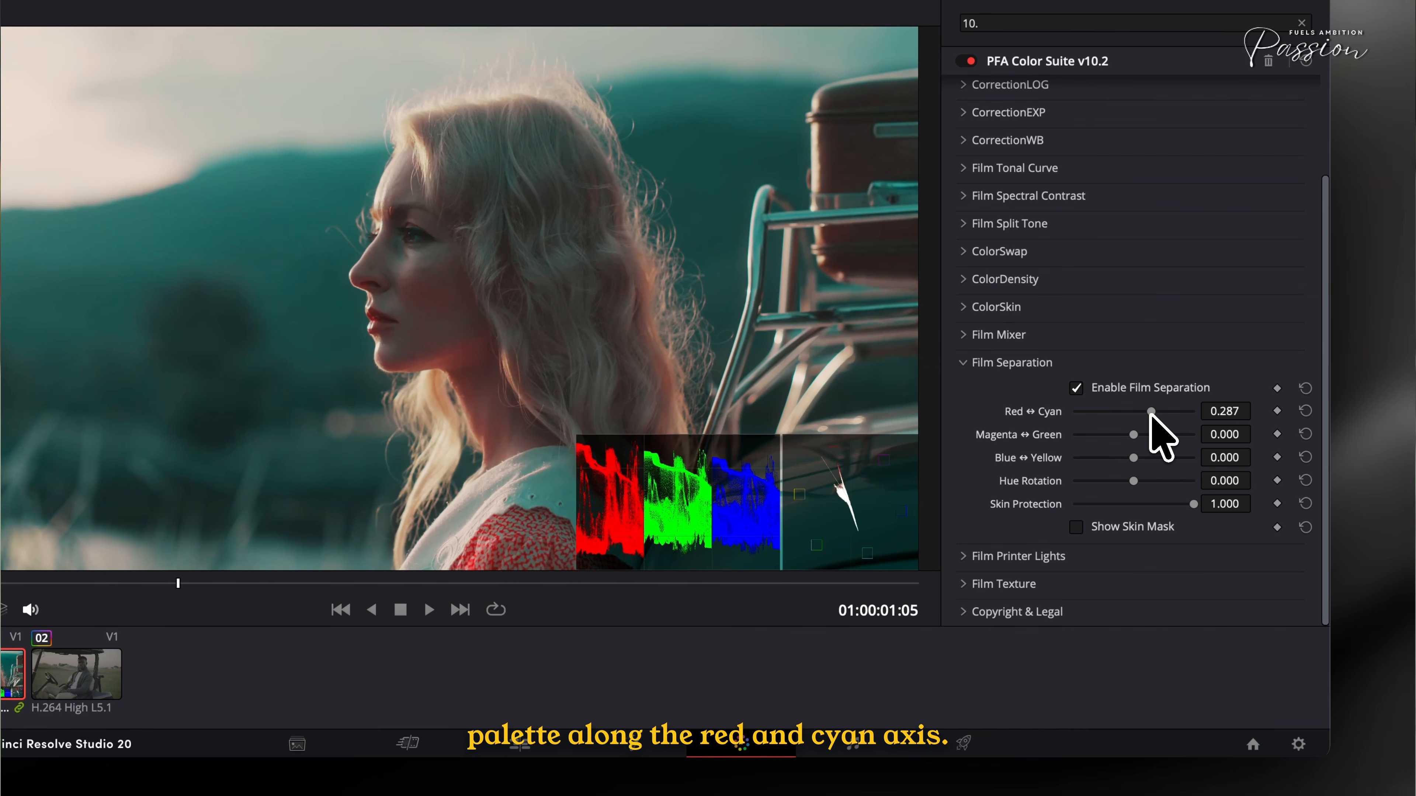
- Show the protection mask for Film Printer Lights on the first clip
click(1125, 388)
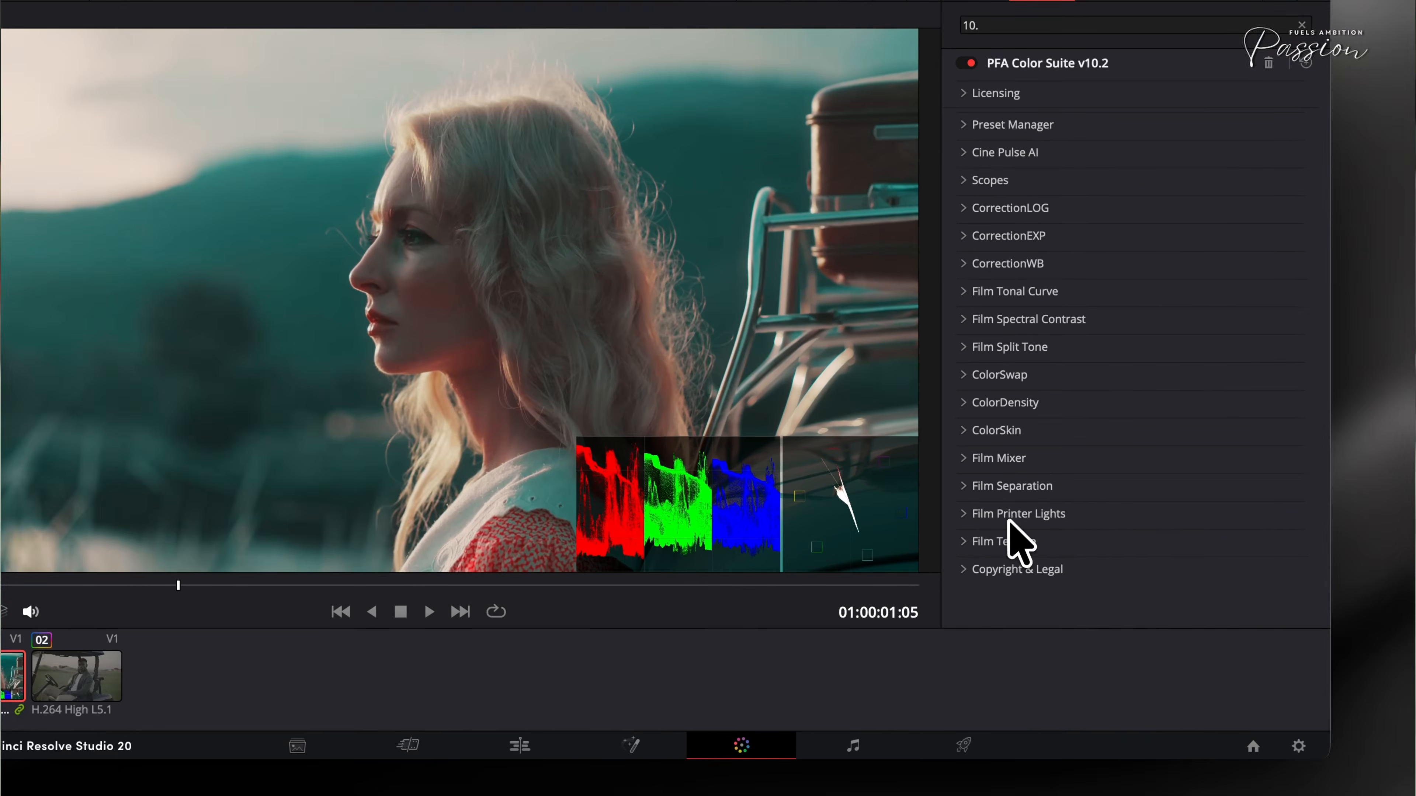
click(1018, 544)
scroll(1129, 475, down, 3)
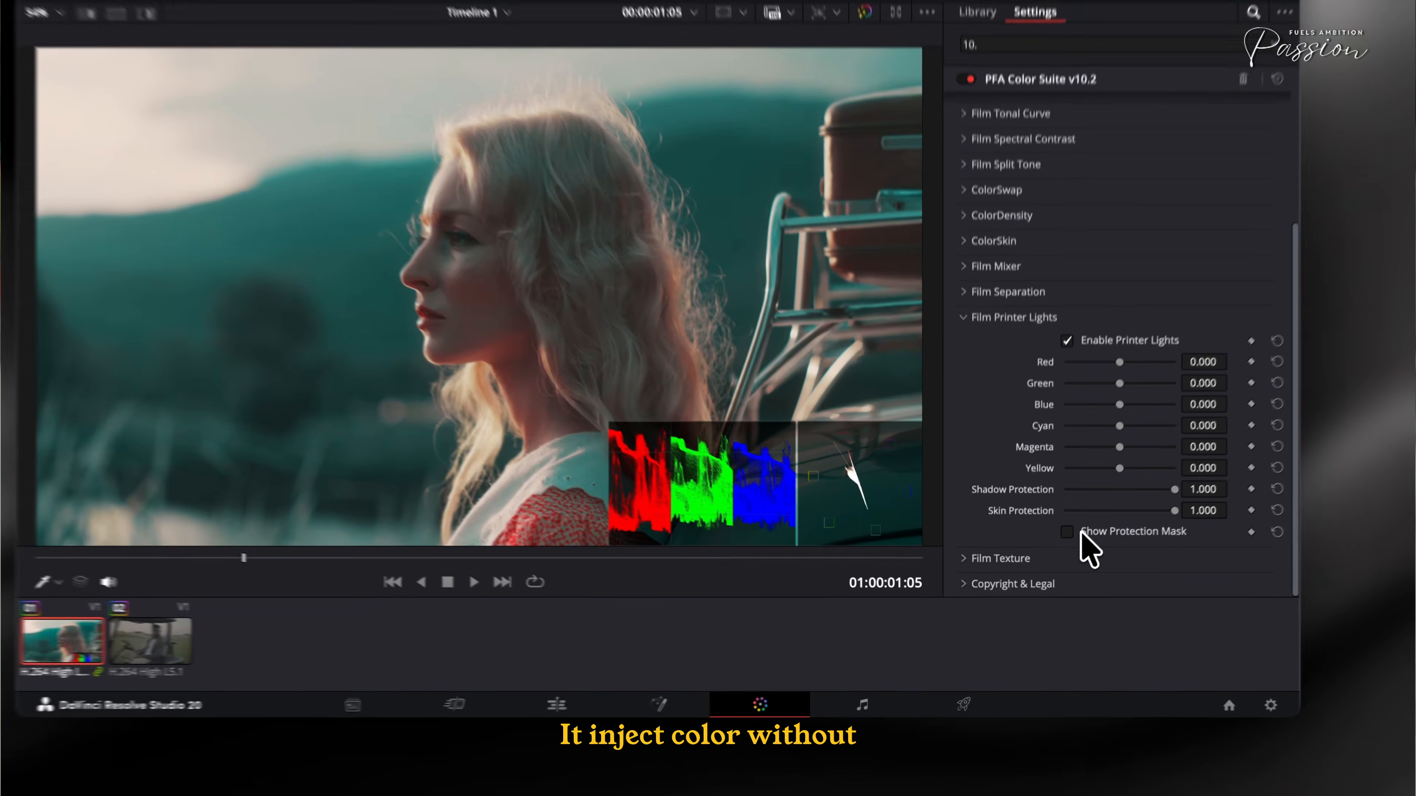
click(1061, 555)
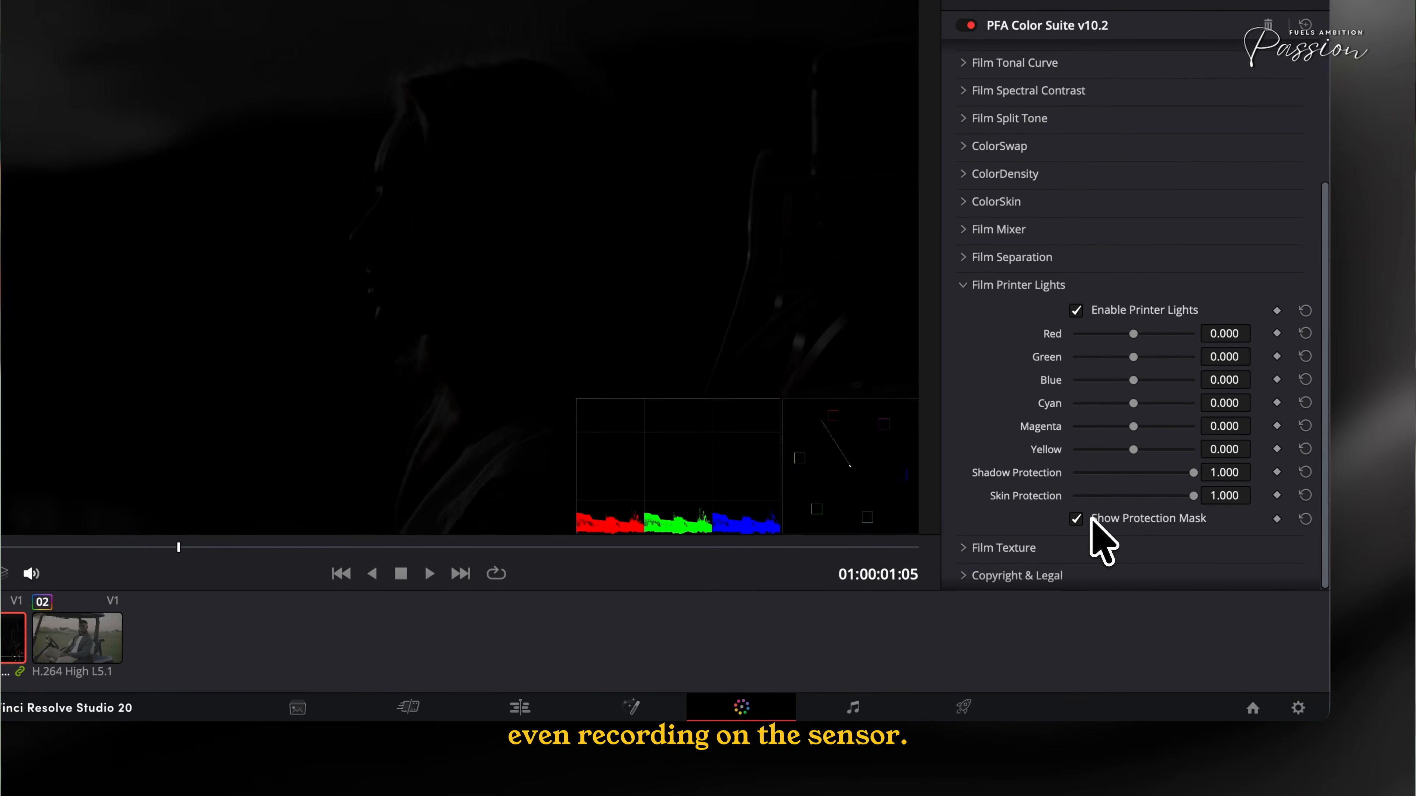
- Try Skin Protection at 0.202 and restore it to 1.000, lower Shadow Protection to 0.674, and hide the protection mask
drag(1173, 478, 1263, 488)
drag(1097, 495, 1098, 495)
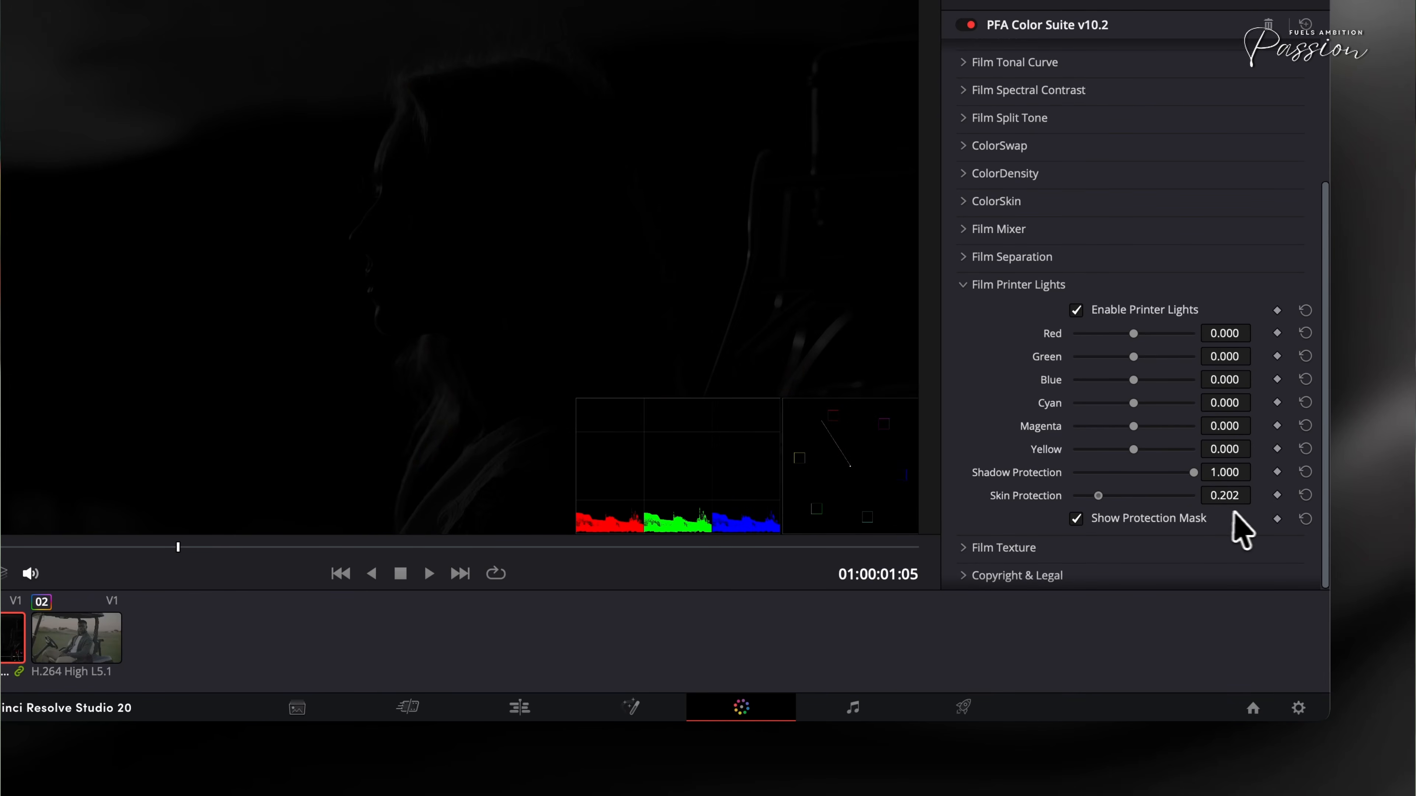
drag(1193, 477, 1147, 483)
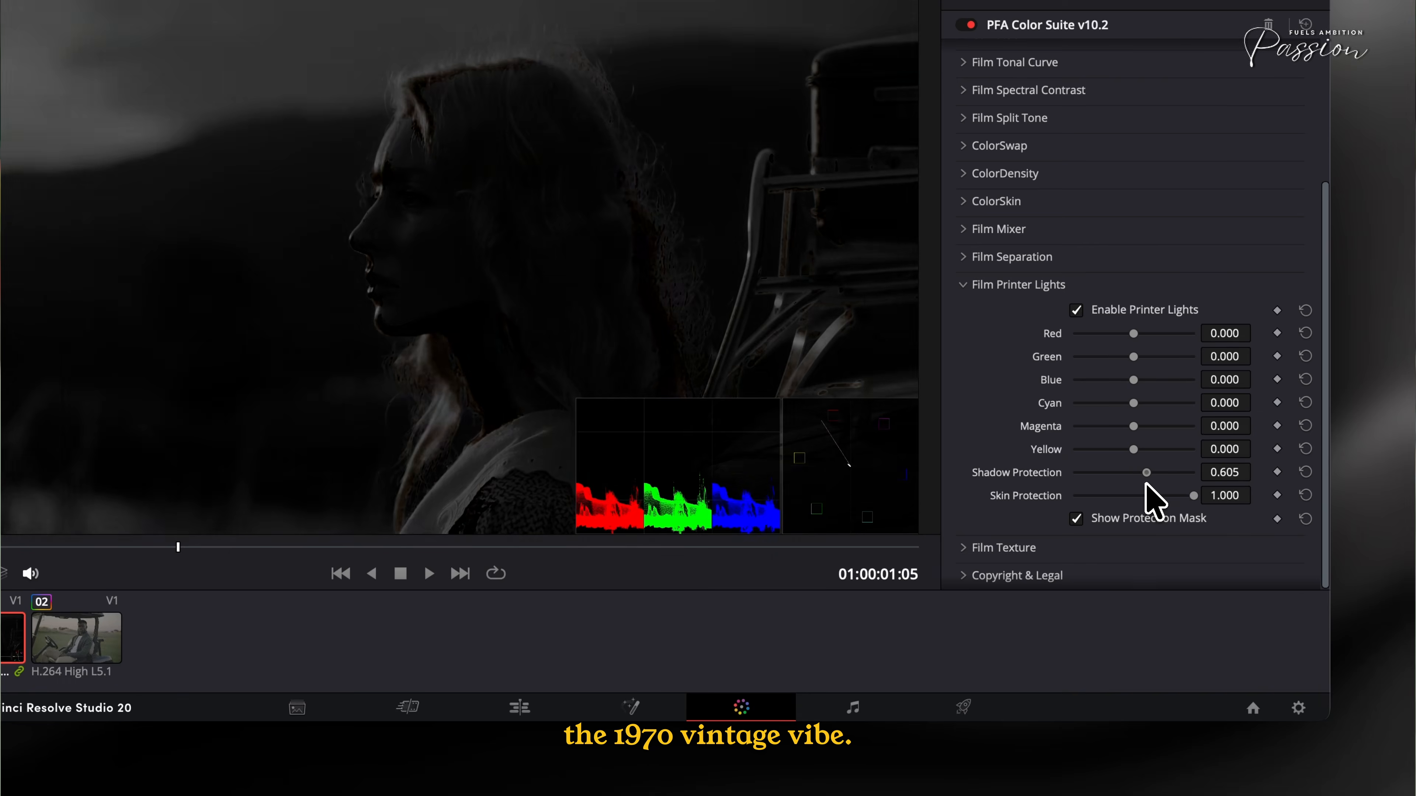
click(1108, 519)
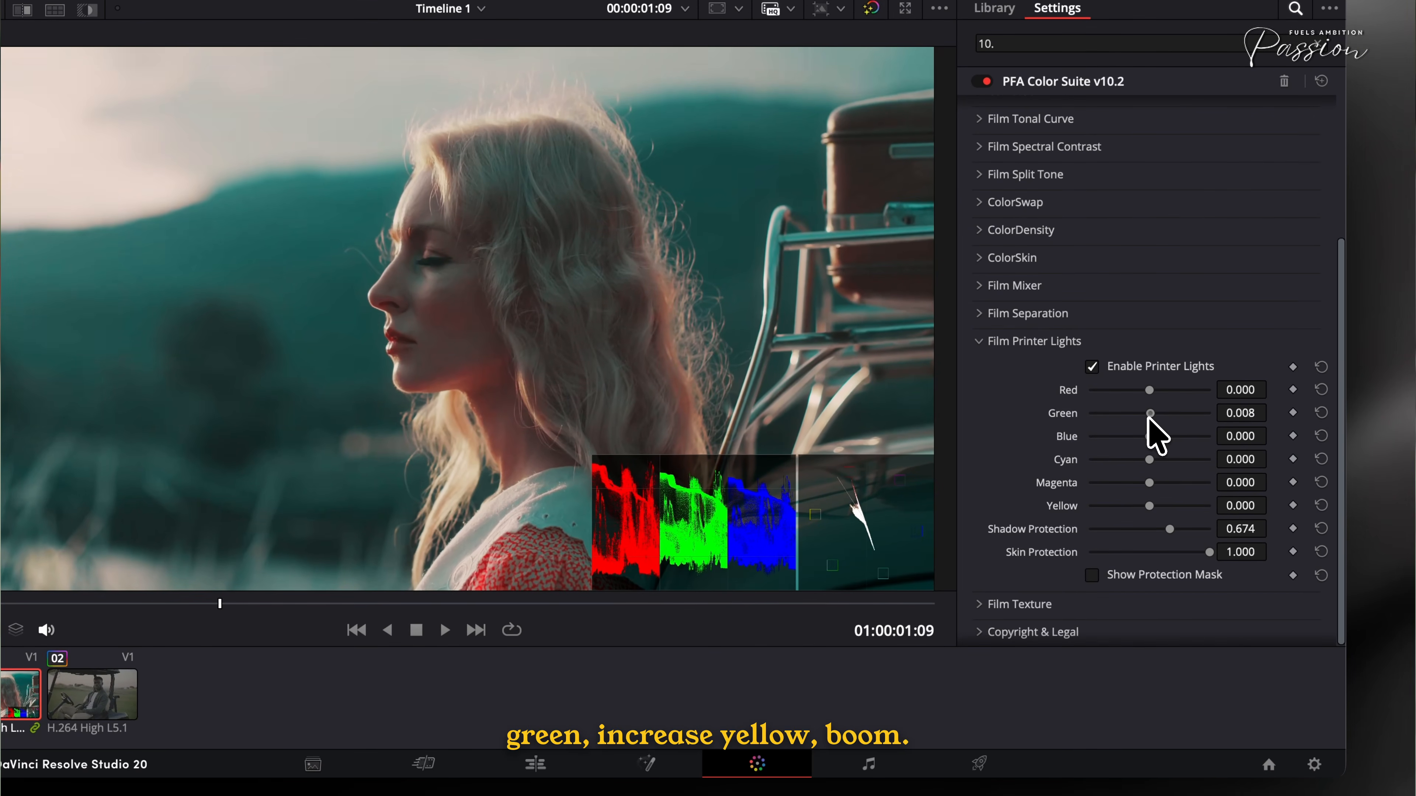
- Raise Green to 0.194 and Yellow to 0.349 in Film Printer Lights
drag(1149, 418, 1160, 416)
drag(1165, 505, 1170, 505)
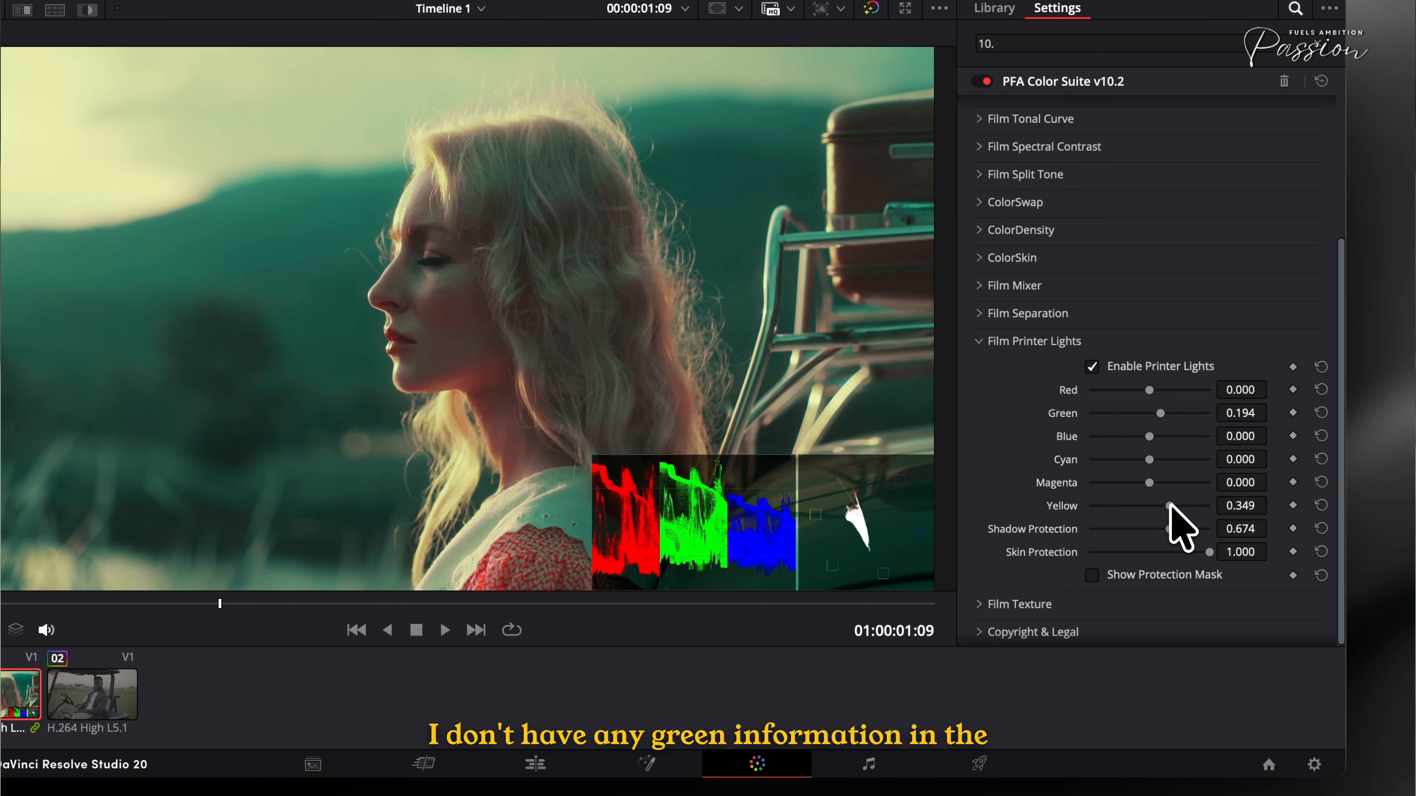
- Compare the shot with Film Printer Lights disabled and enabled, and with the whole grade bypassed
click(1118, 361)
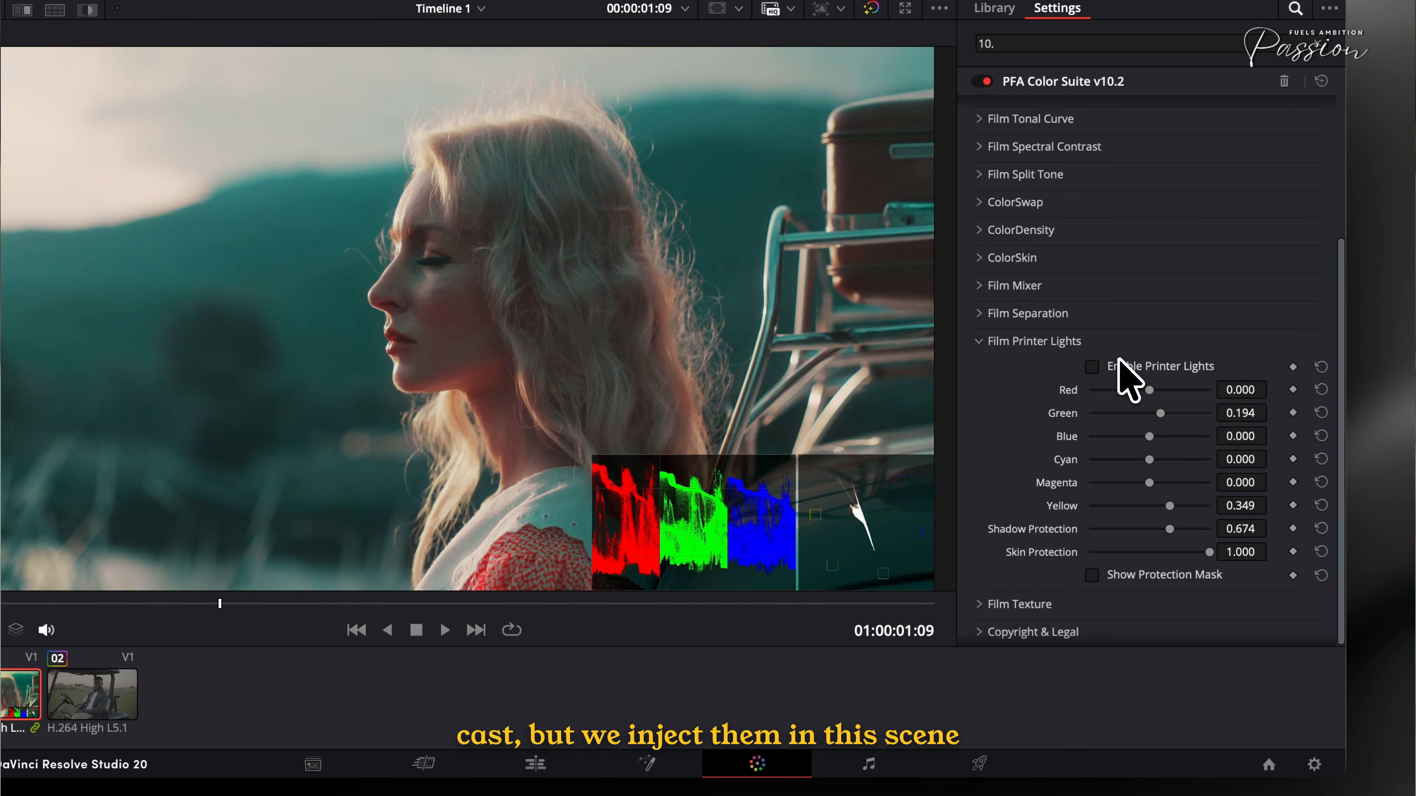
click(1119, 361)
click(1119, 362)
click(1119, 362)
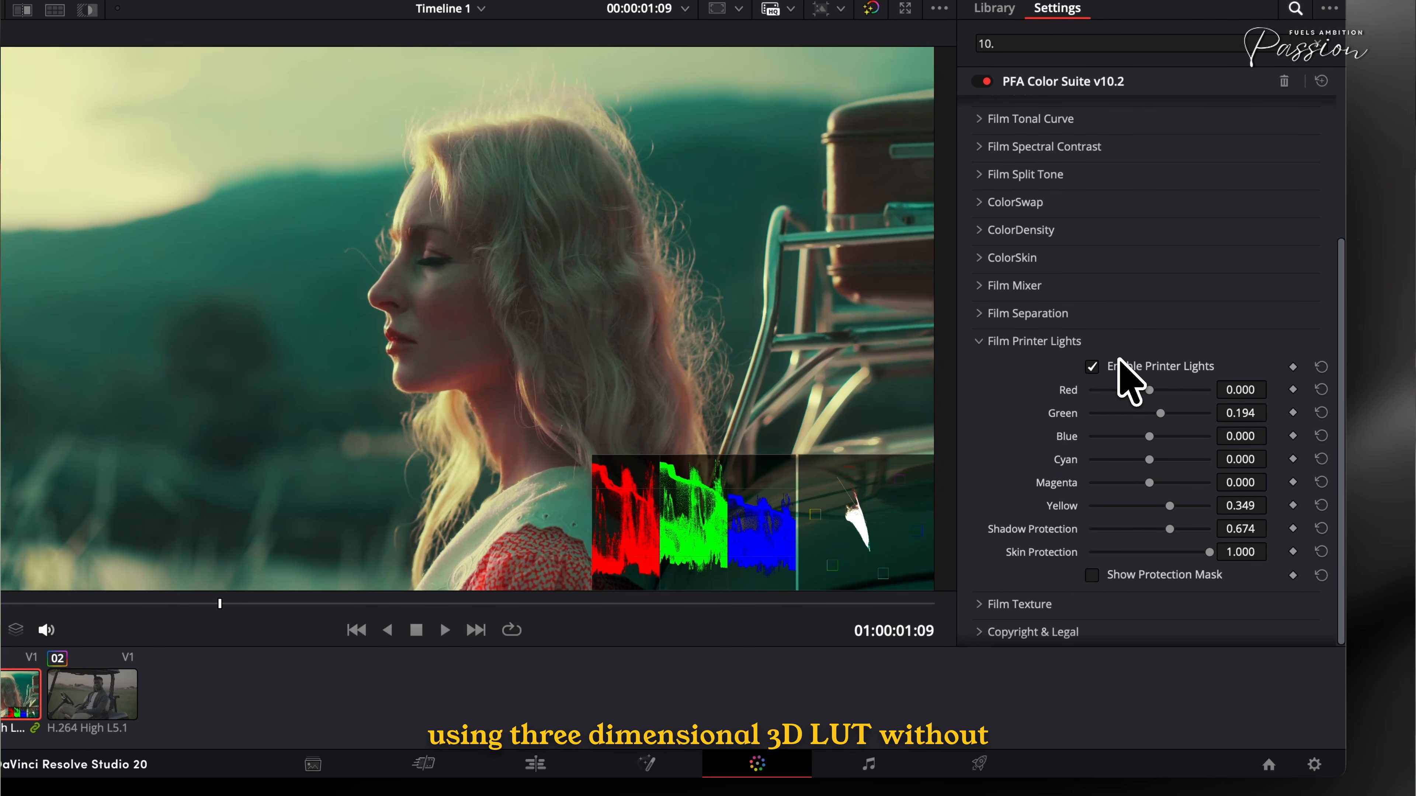
key(super+d)
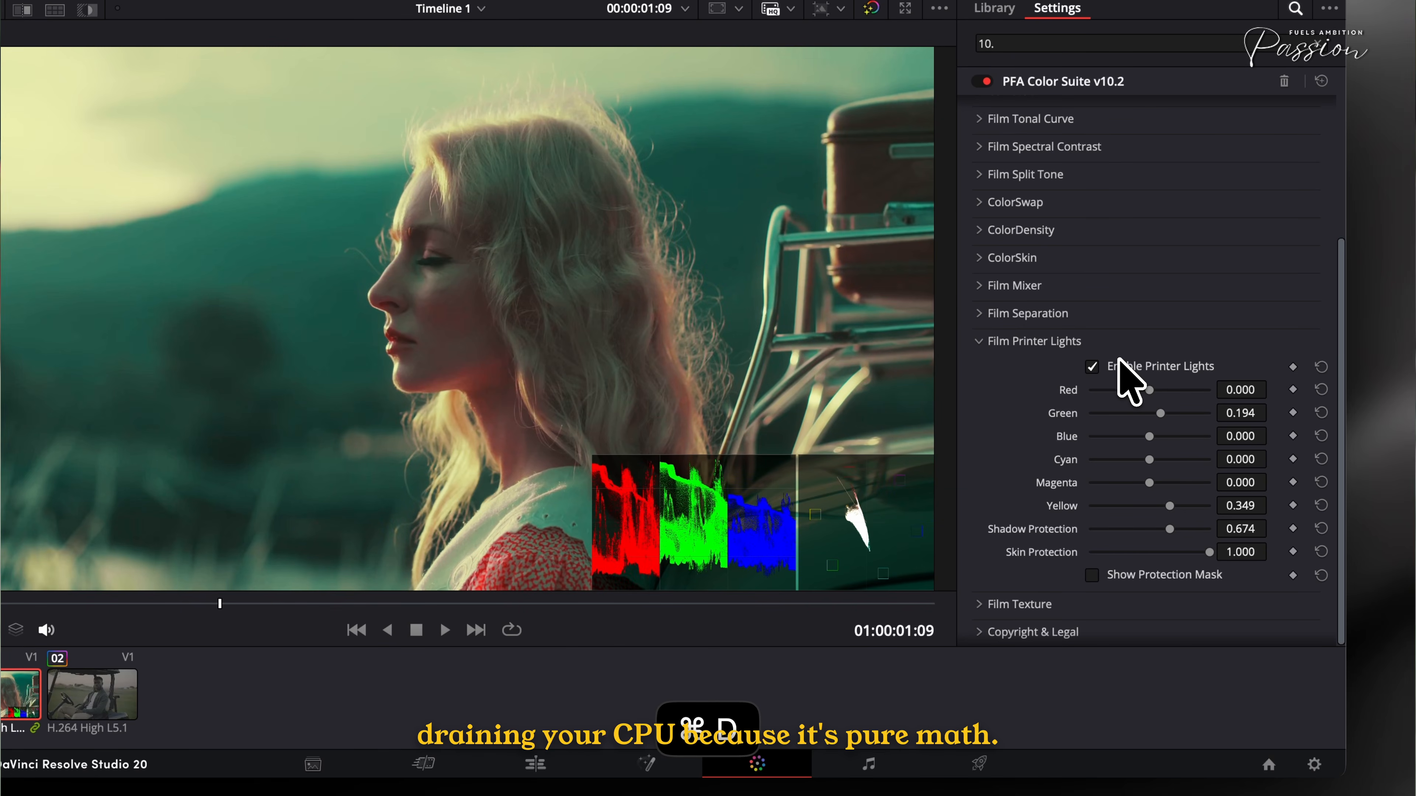
click(1118, 361)
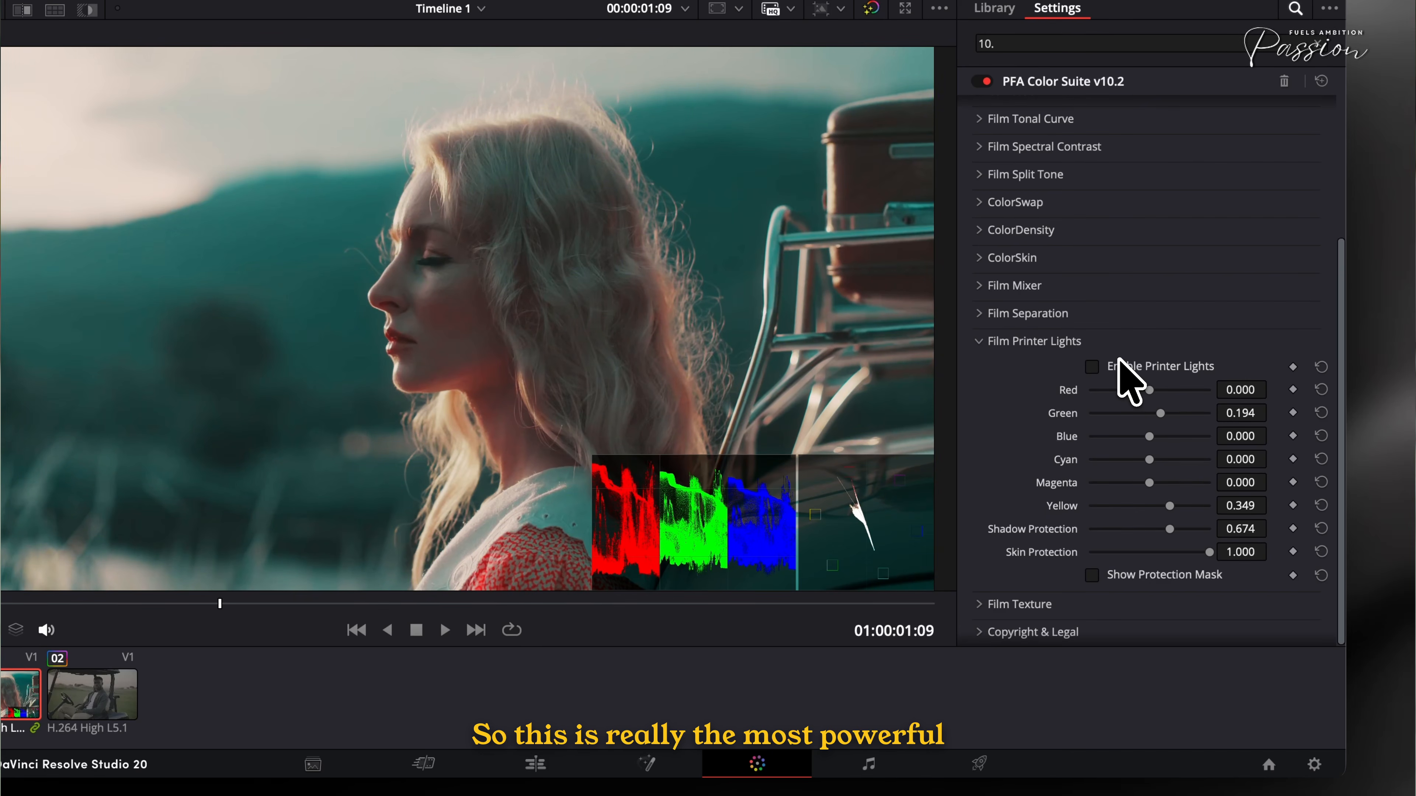
click(1119, 362)
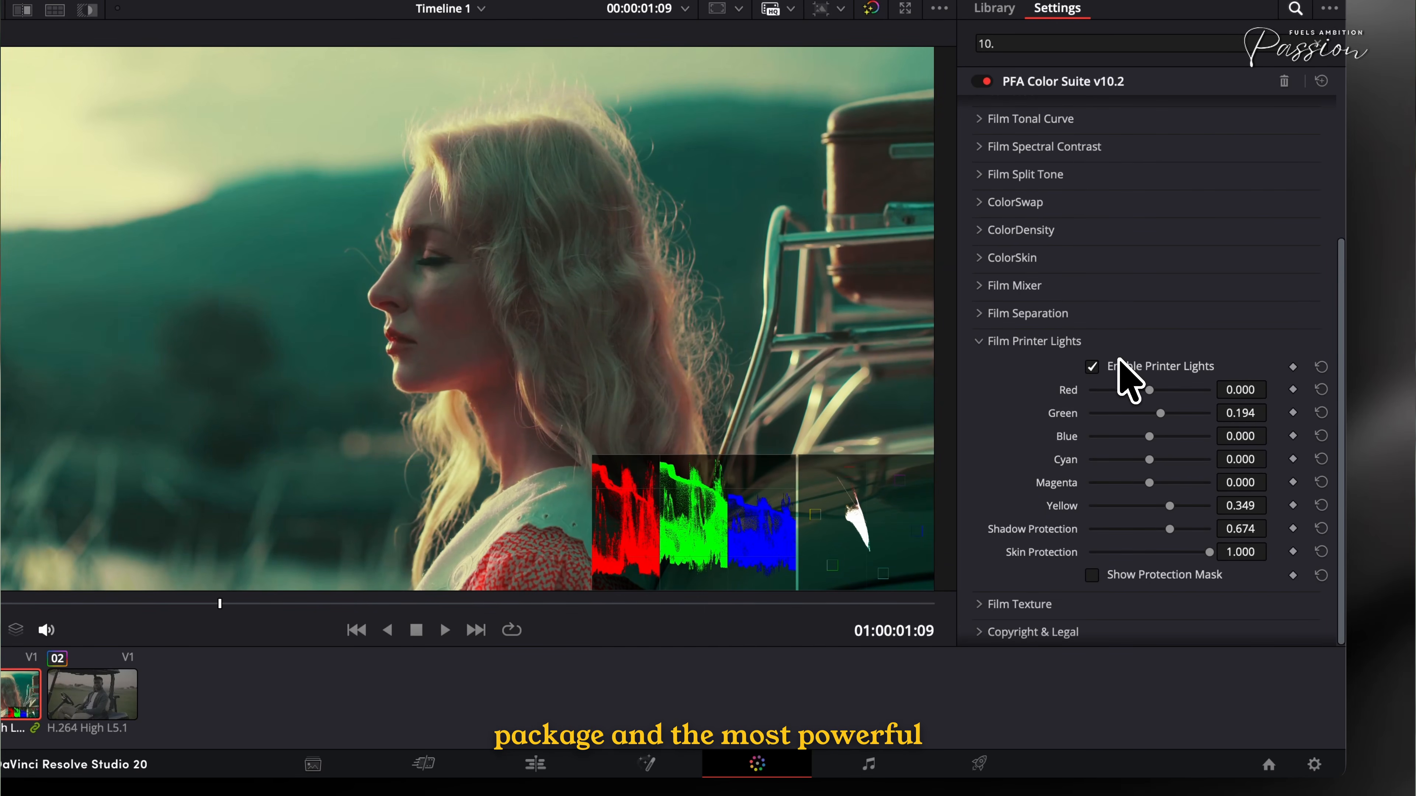
click(1119, 362)
click(1118, 361)
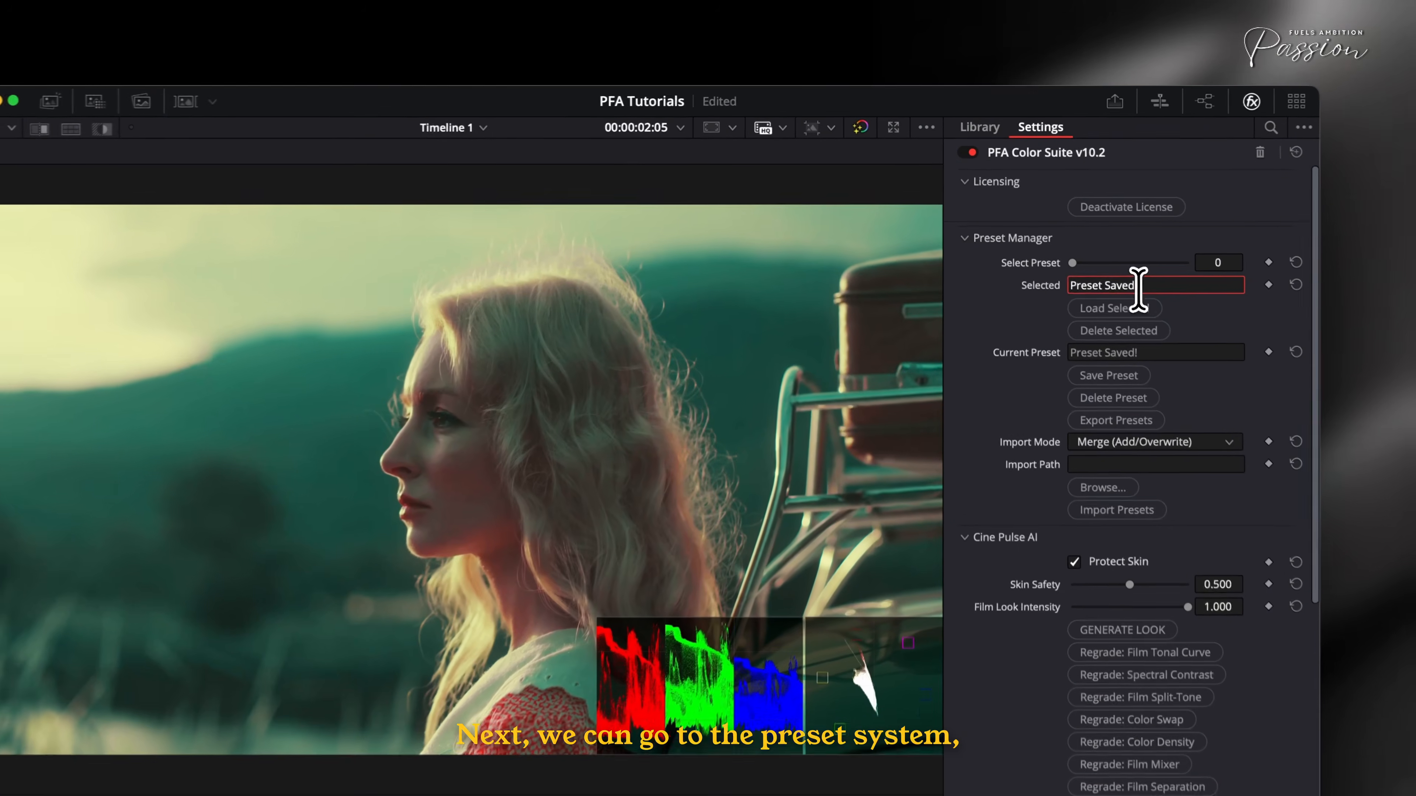
- Save the current grade as a preset named 260501 in the Preset Manager
key(super+a)
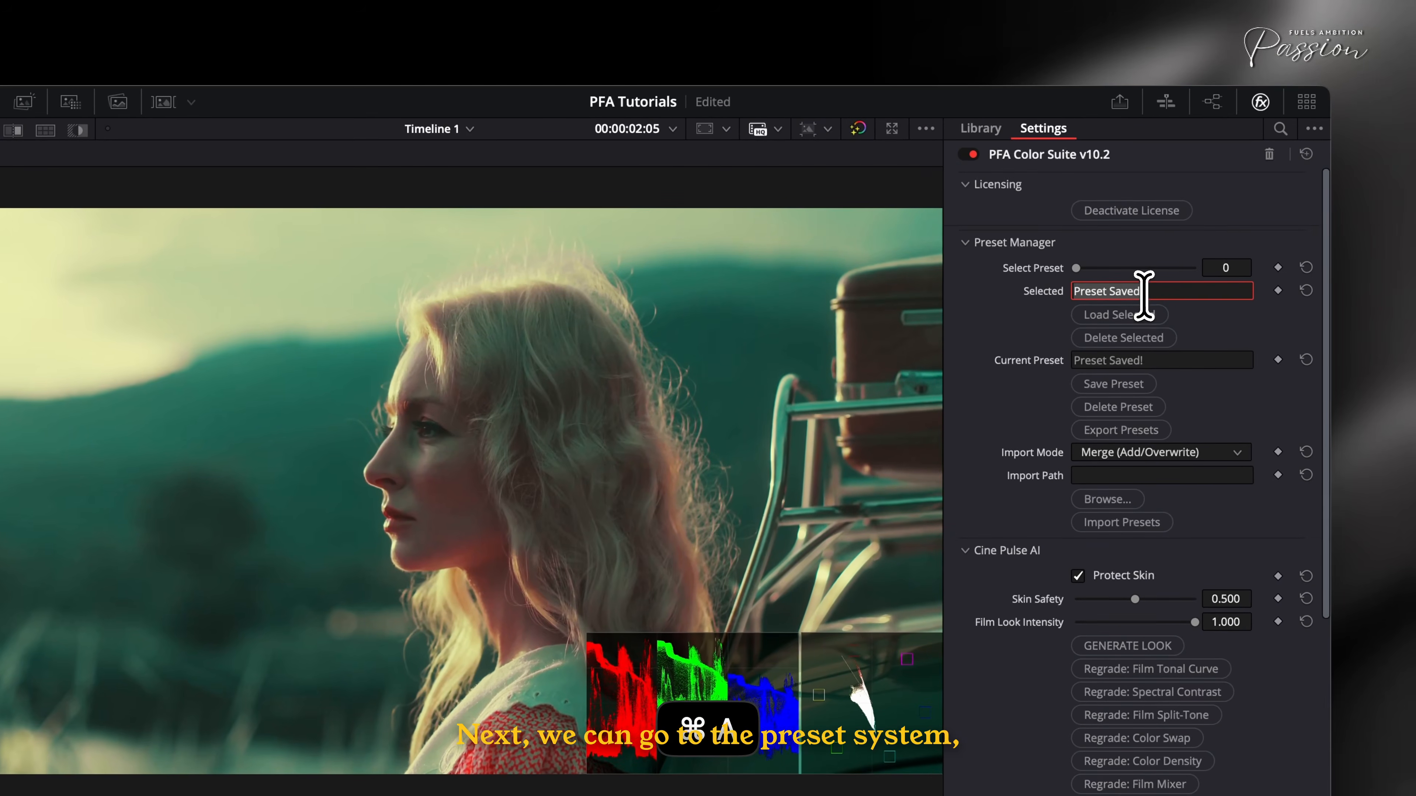
click(1158, 360)
key(super+a)
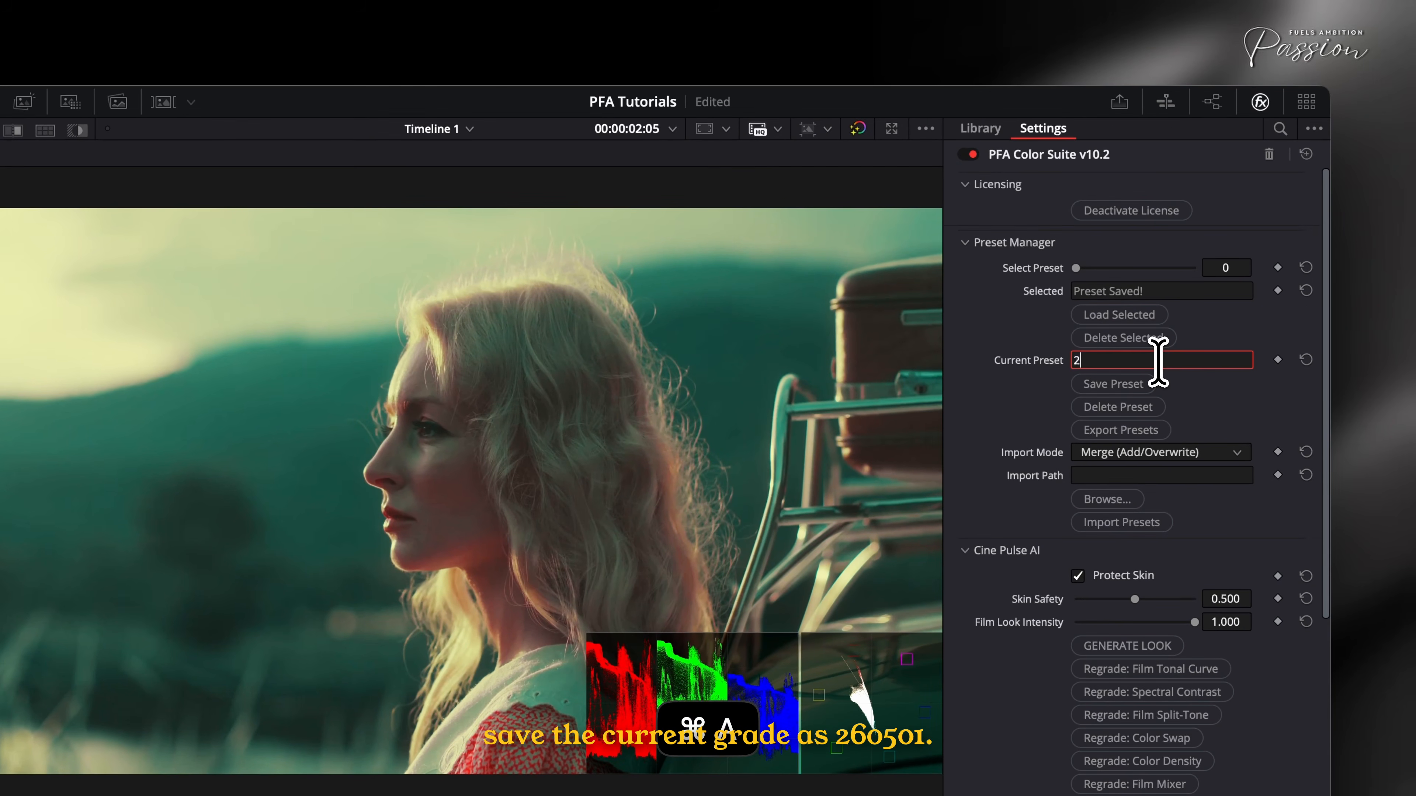
text(260501)
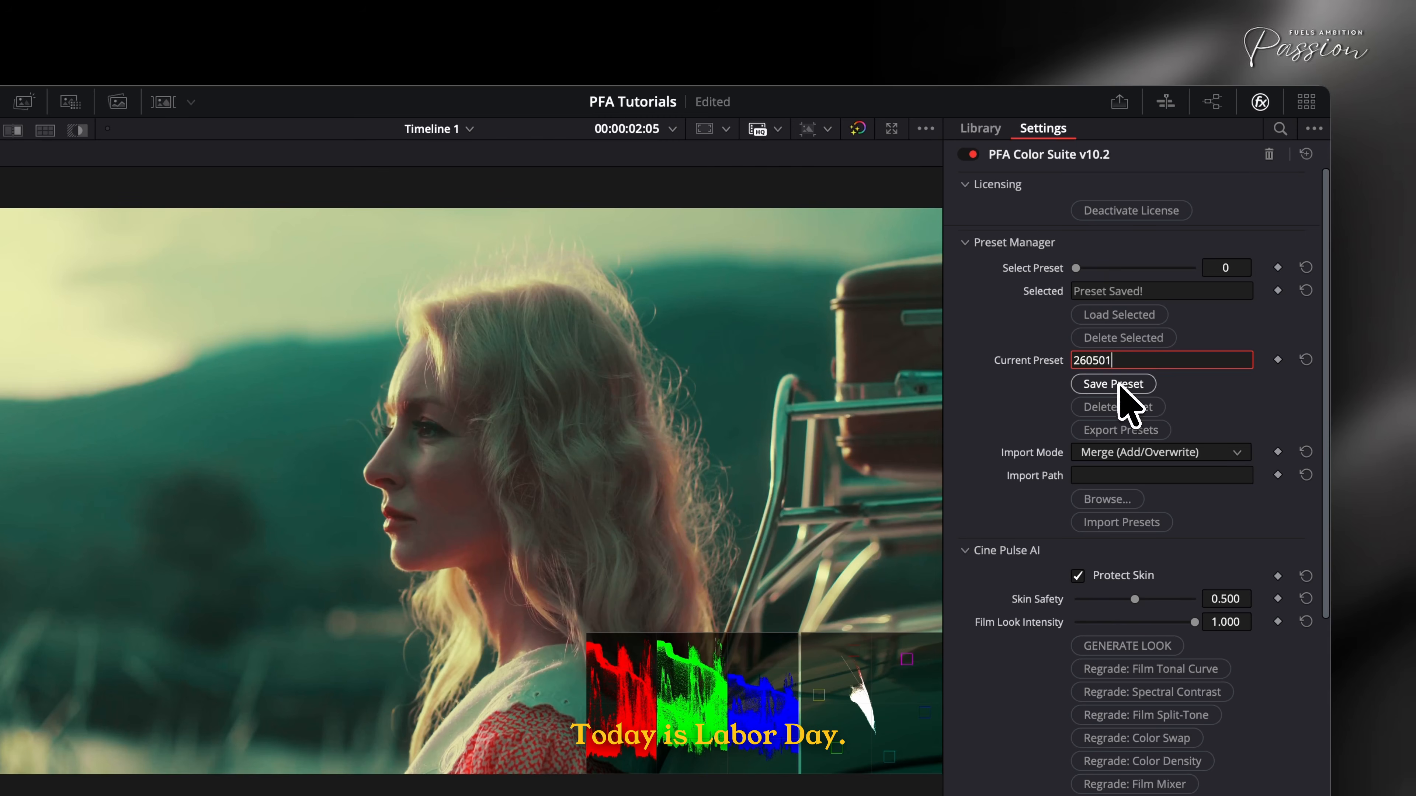
click(1117, 386)
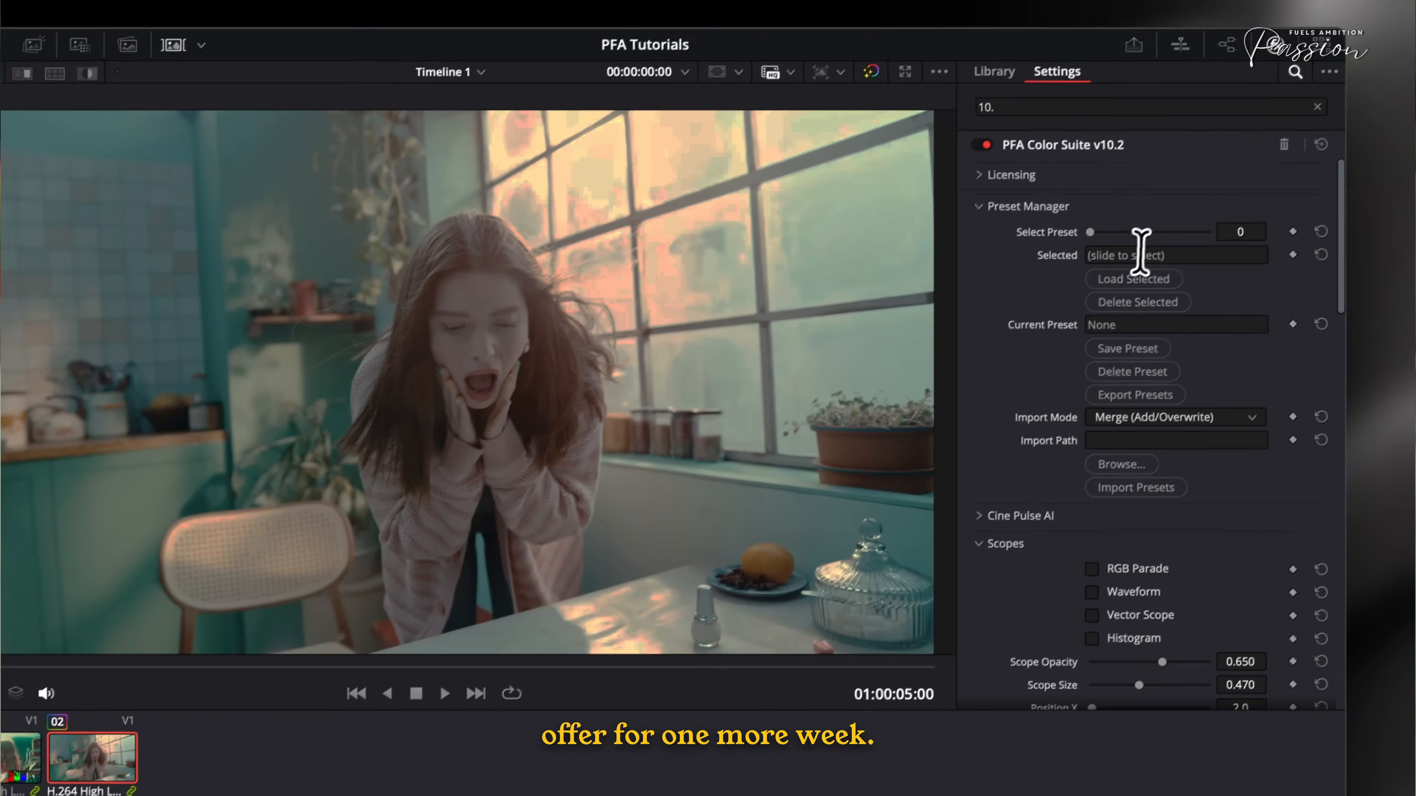
- Load the saved preset 260501 onto the second clip and collapse the Preset Manager
click(1124, 270)
key(super+a)
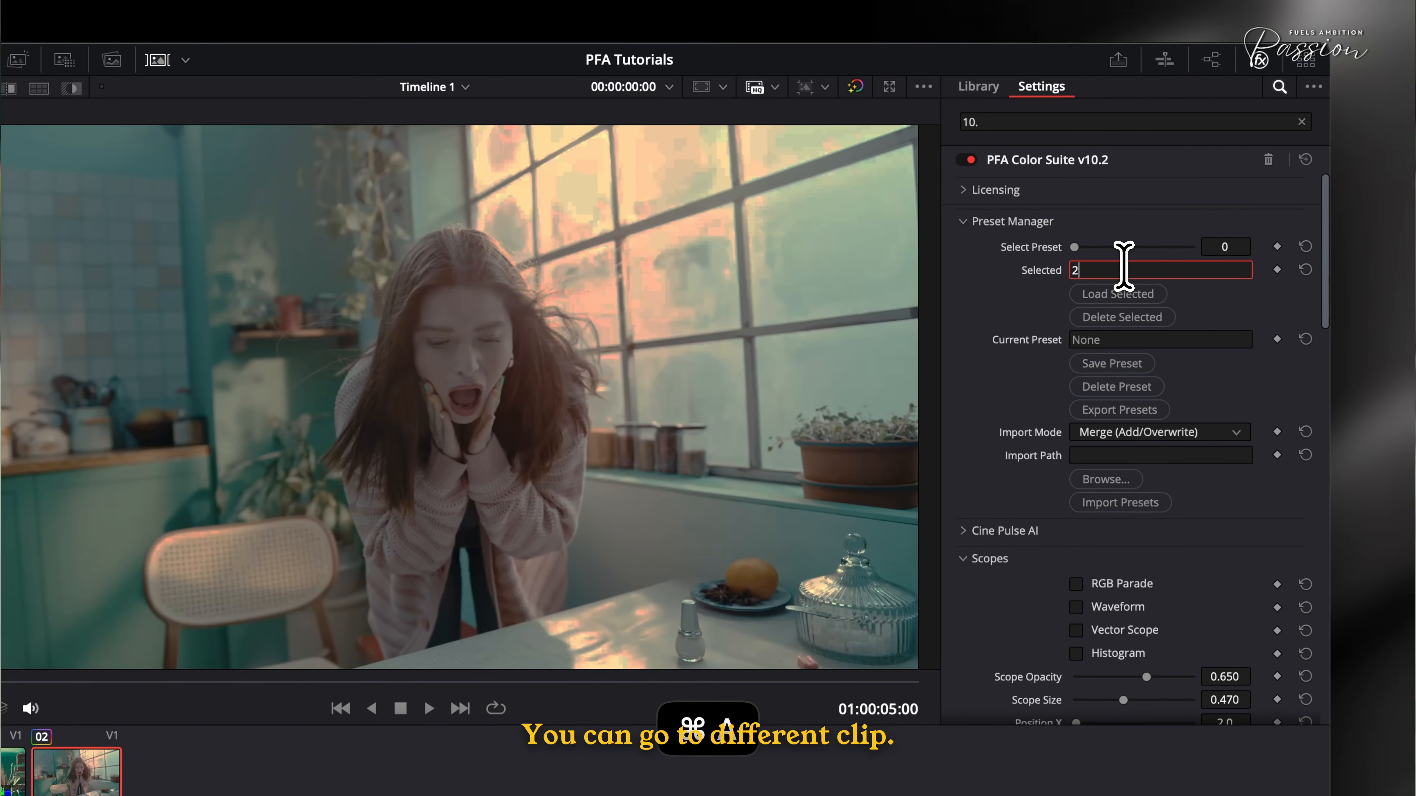
text(01)
click(1115, 295)
click(983, 222)
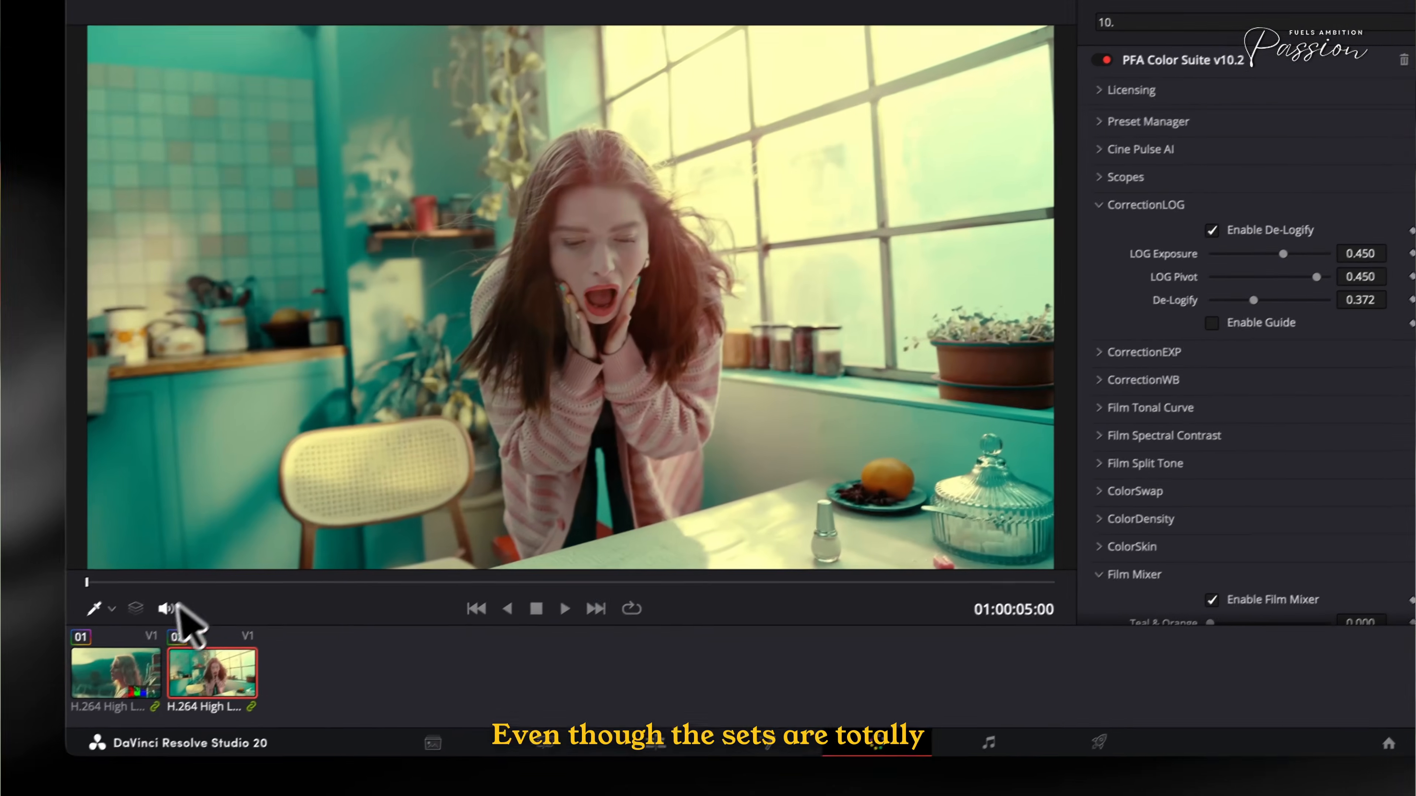
- Compare the second clip with and without its grade, and compare its look with the first clip's
key(super+d)
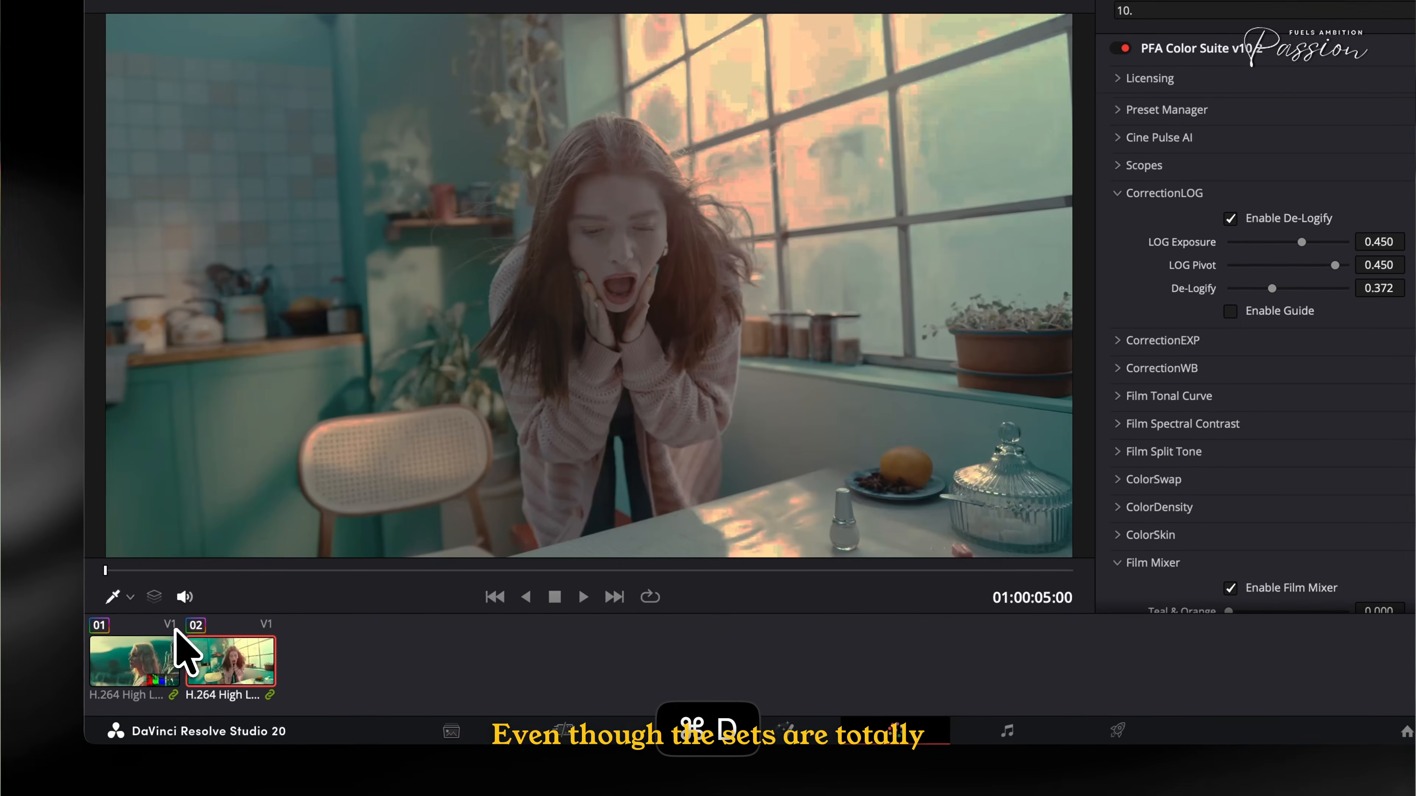
key(super+d)
click(132, 662)
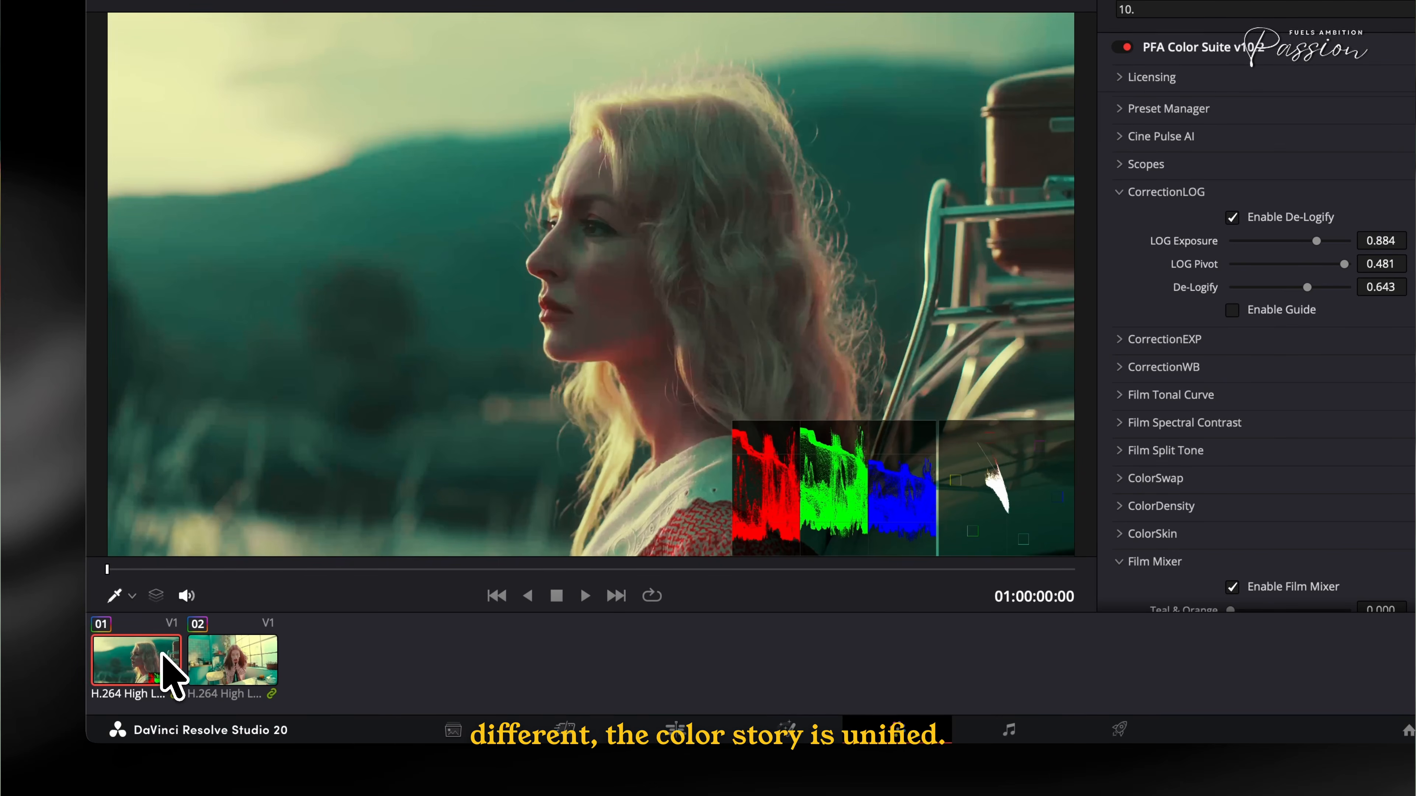
click(198, 664)
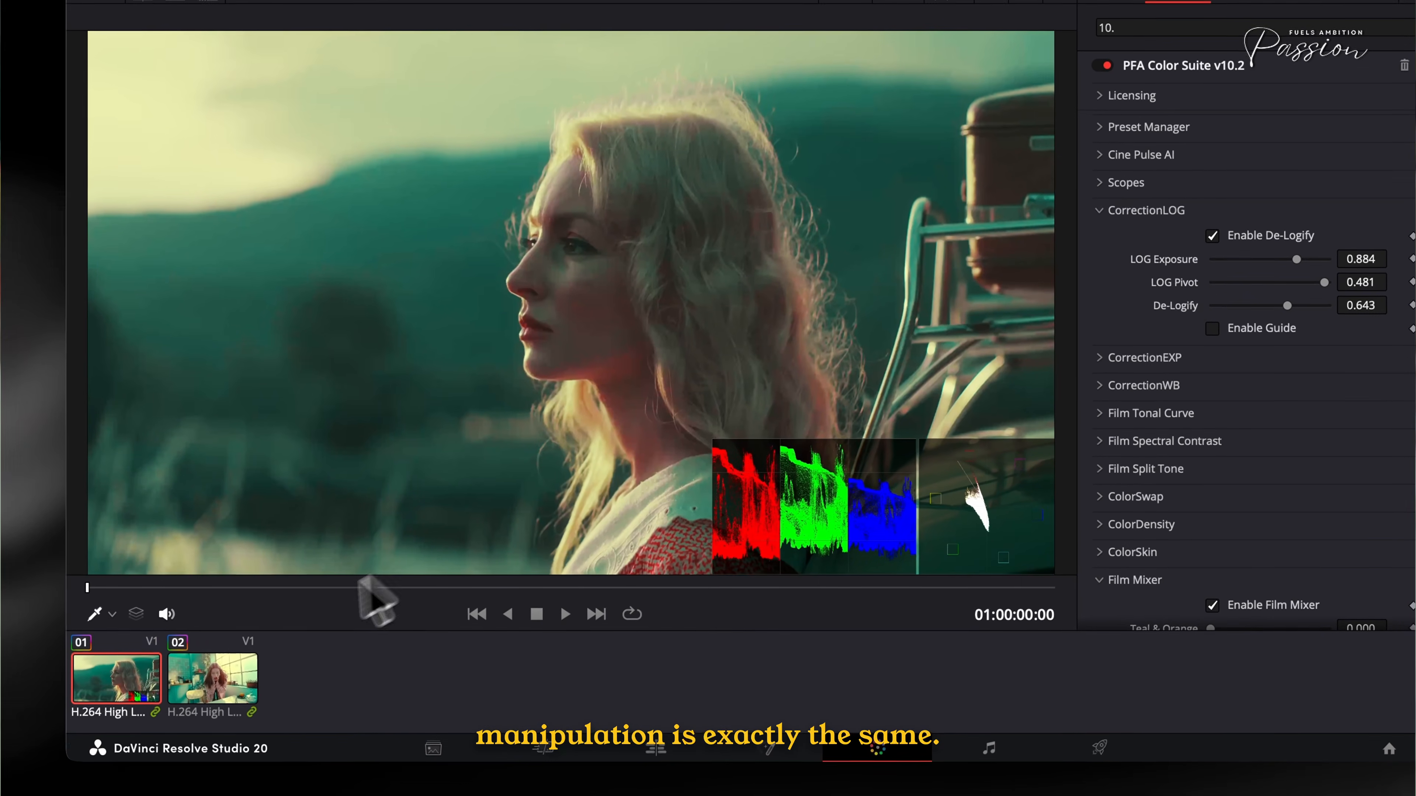
click(243, 630)
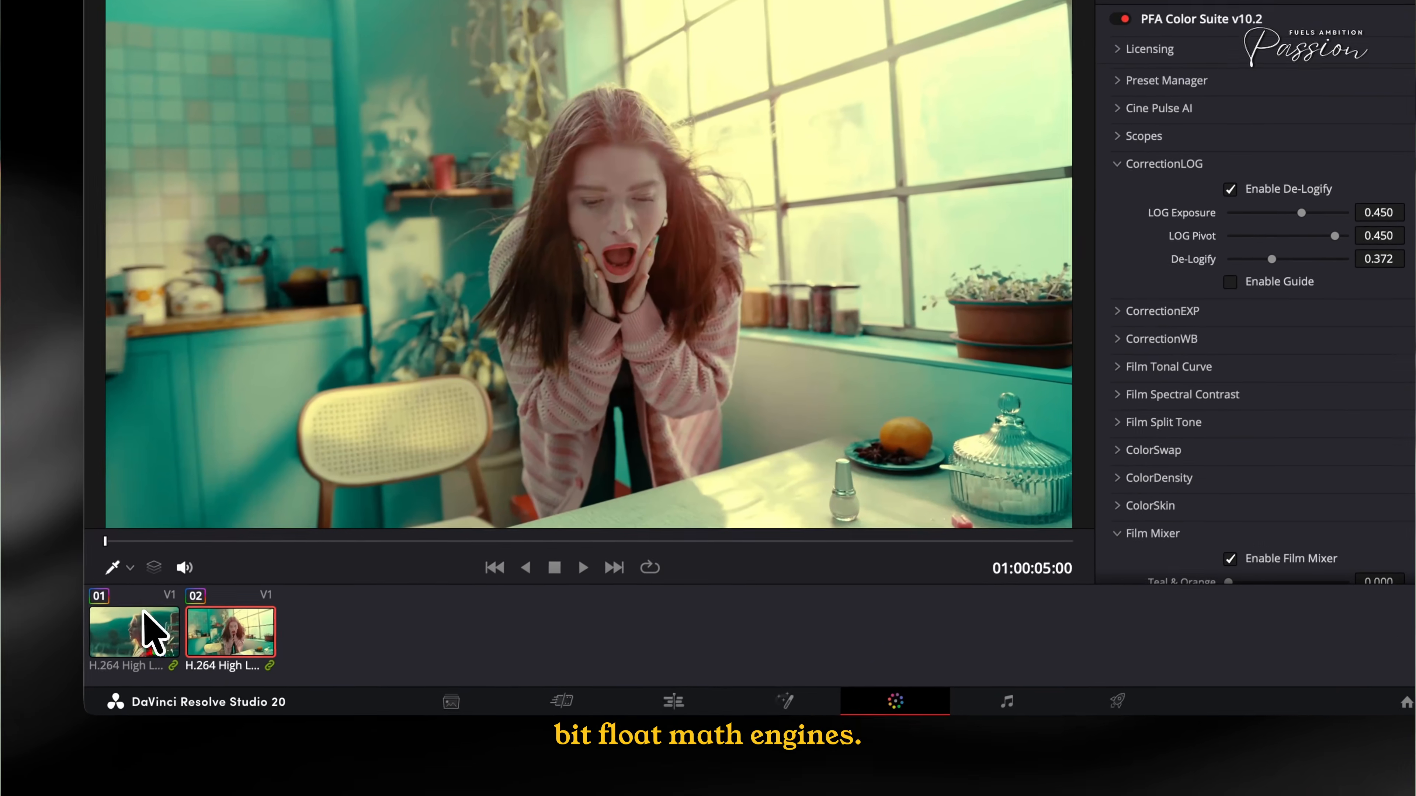
click(109, 642)
click(240, 640)
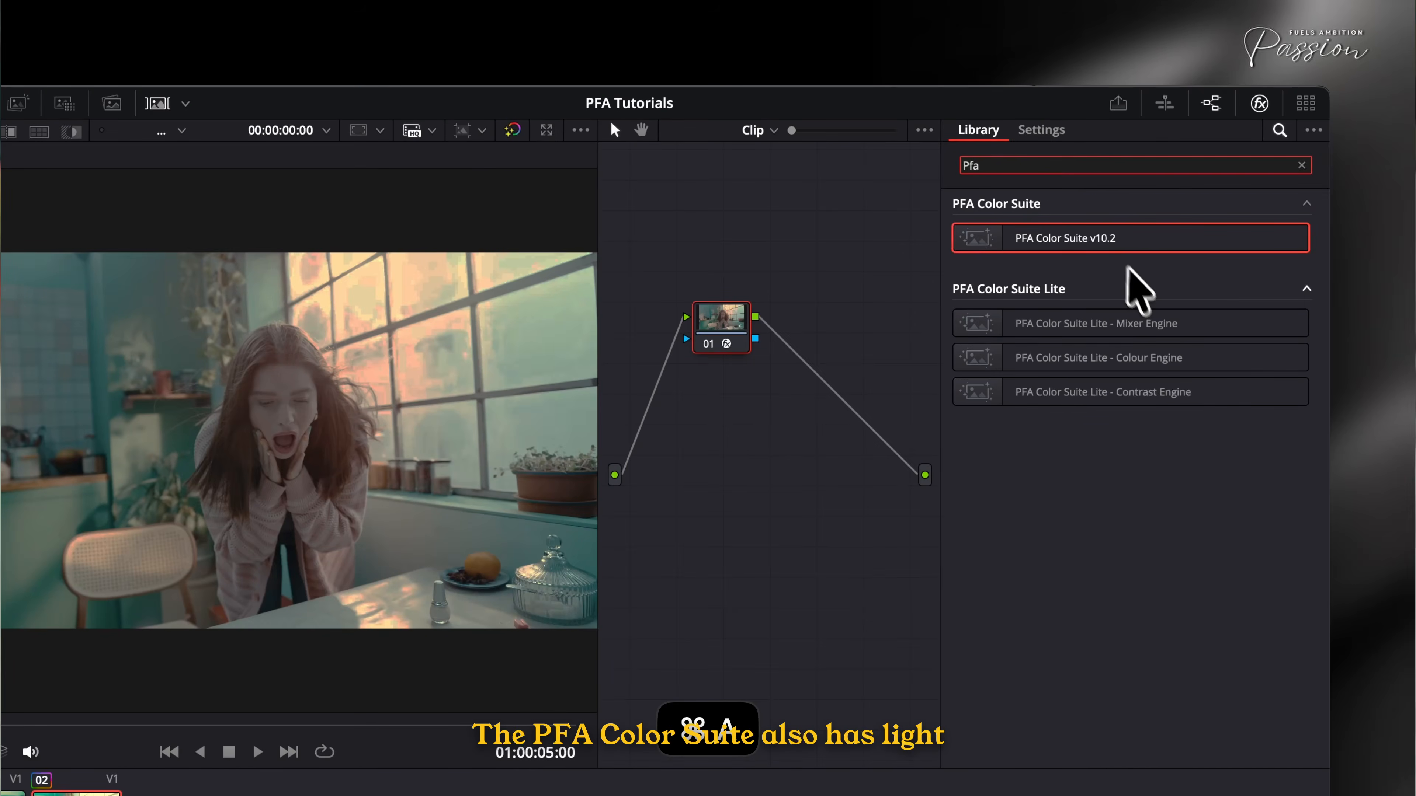
- Apply PFA Color Suite Lite - Mixer Engine to node 01 of the second clip and show its Film Mixer controls beside the enlarged viewer
drag(1138, 327, 749, 341)
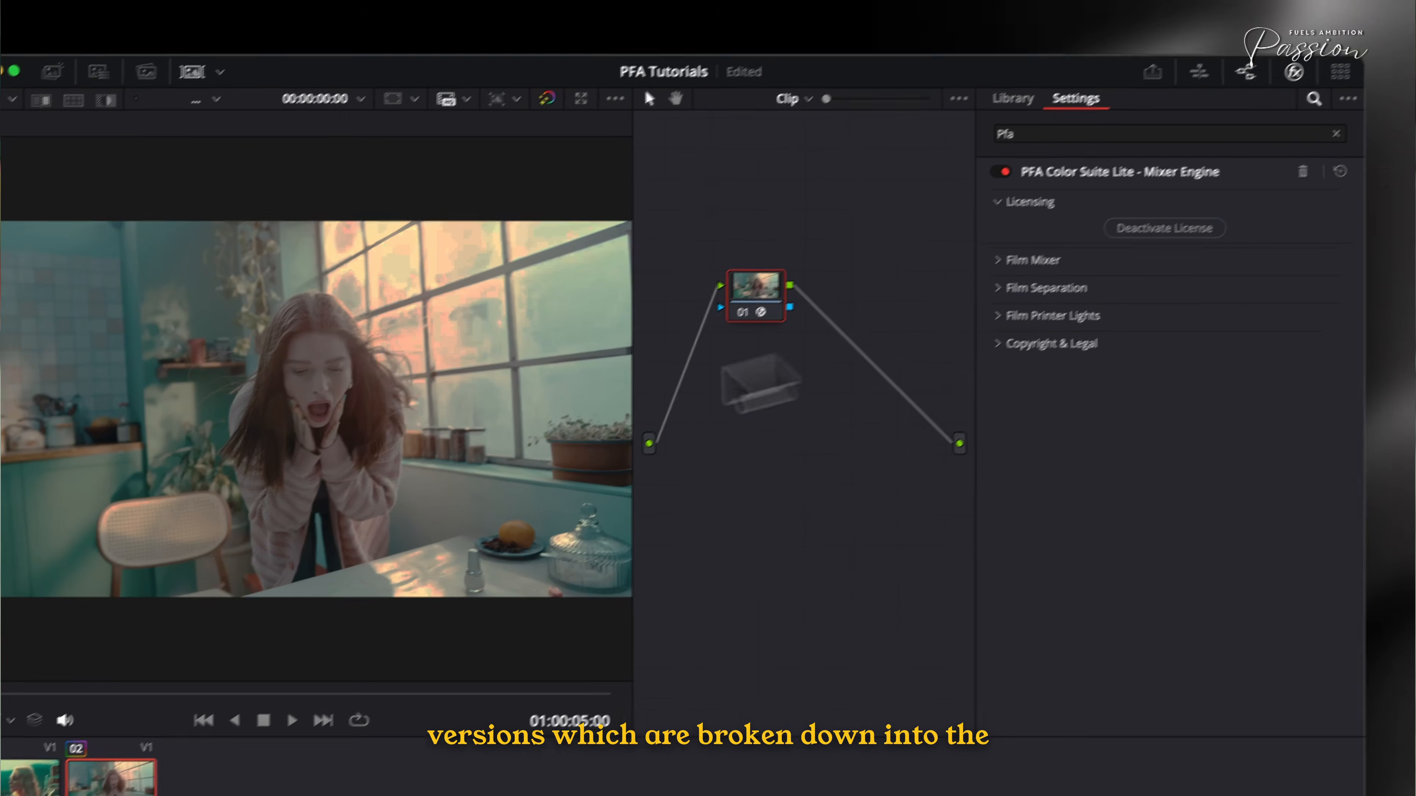
key(shift+f)
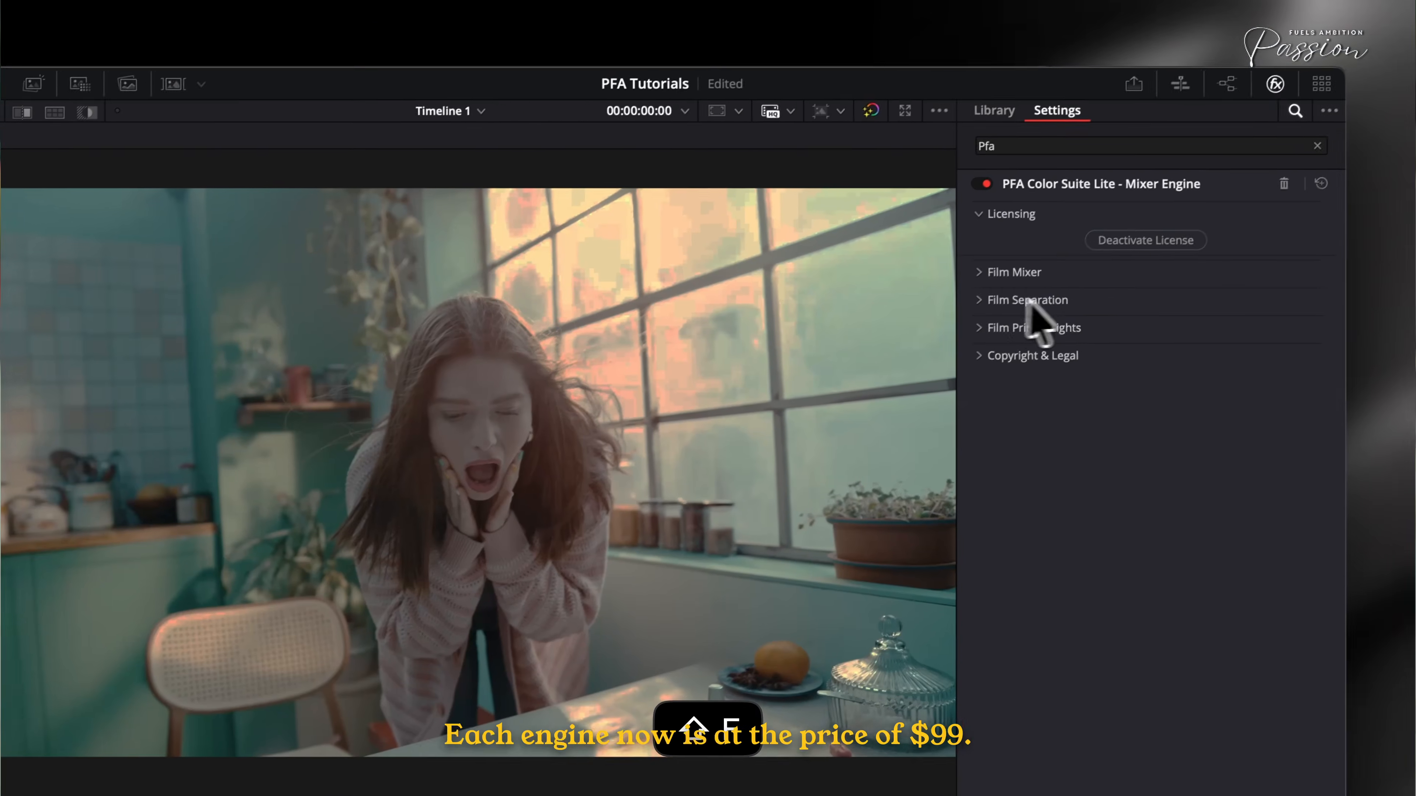
key(shift+f)
key(shift+f)
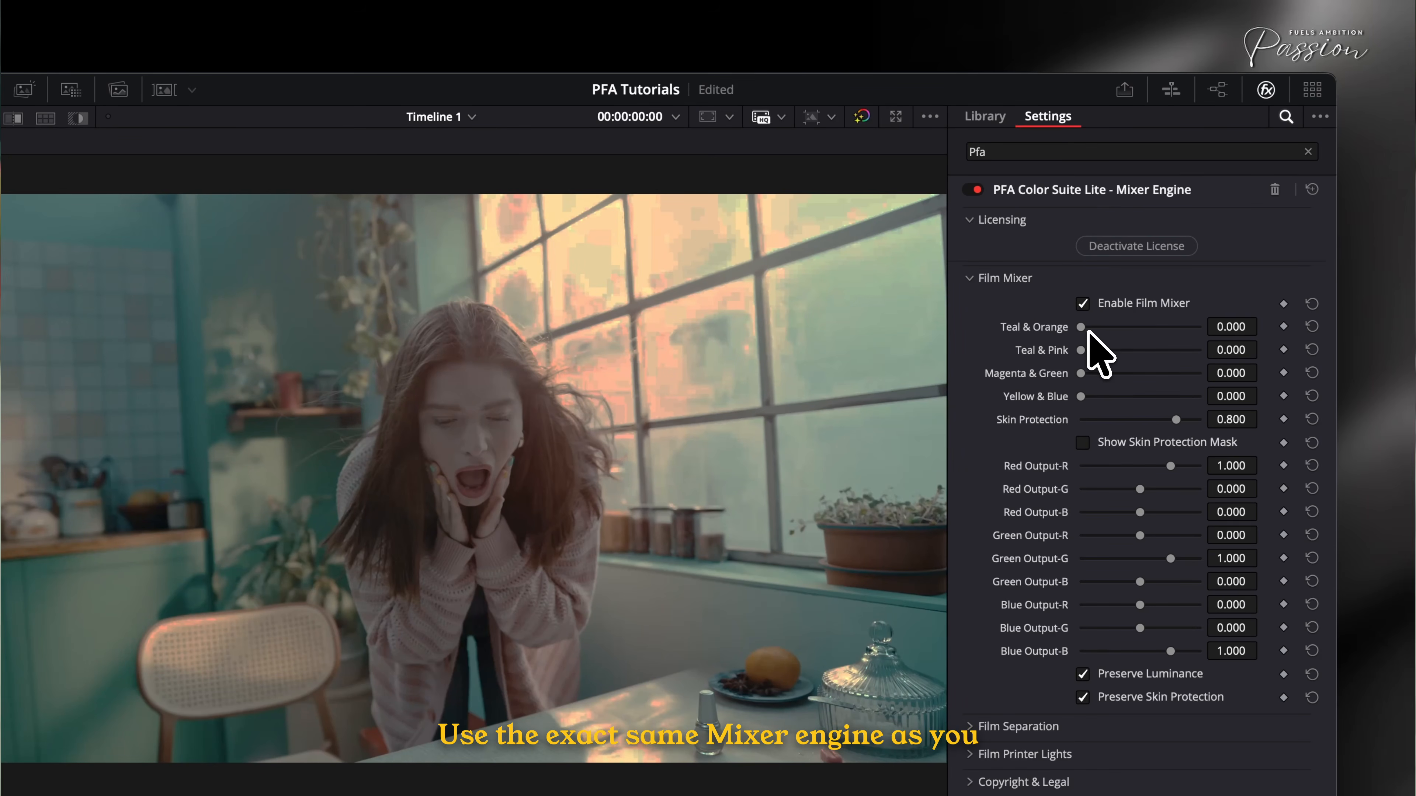
- Try Teal & Orange at 1.000 in the Mixer Engine's Film Mixer, return it to 0.000, and restore the node view
drag(1081, 329, 1219, 341)
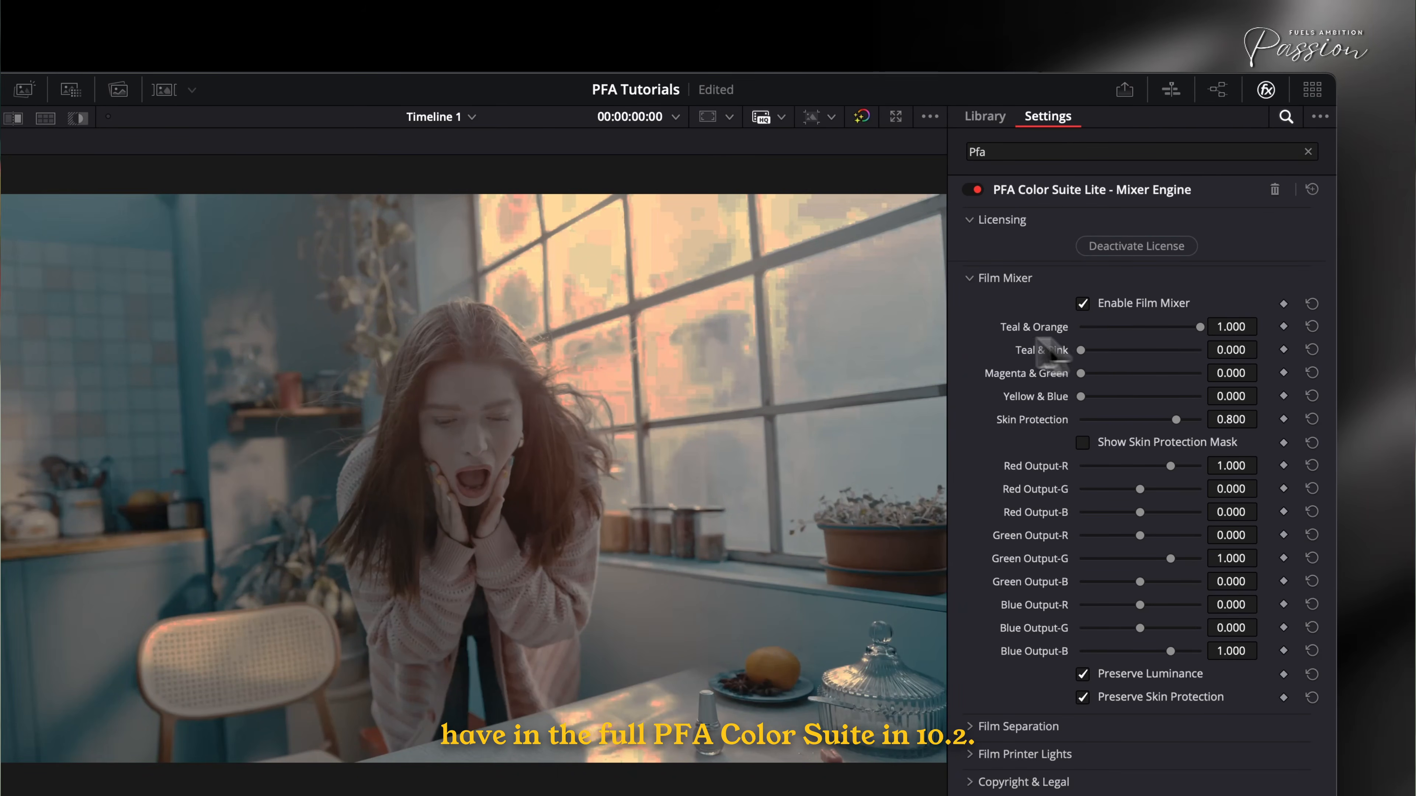
drag(1094, 330, 1001, 332)
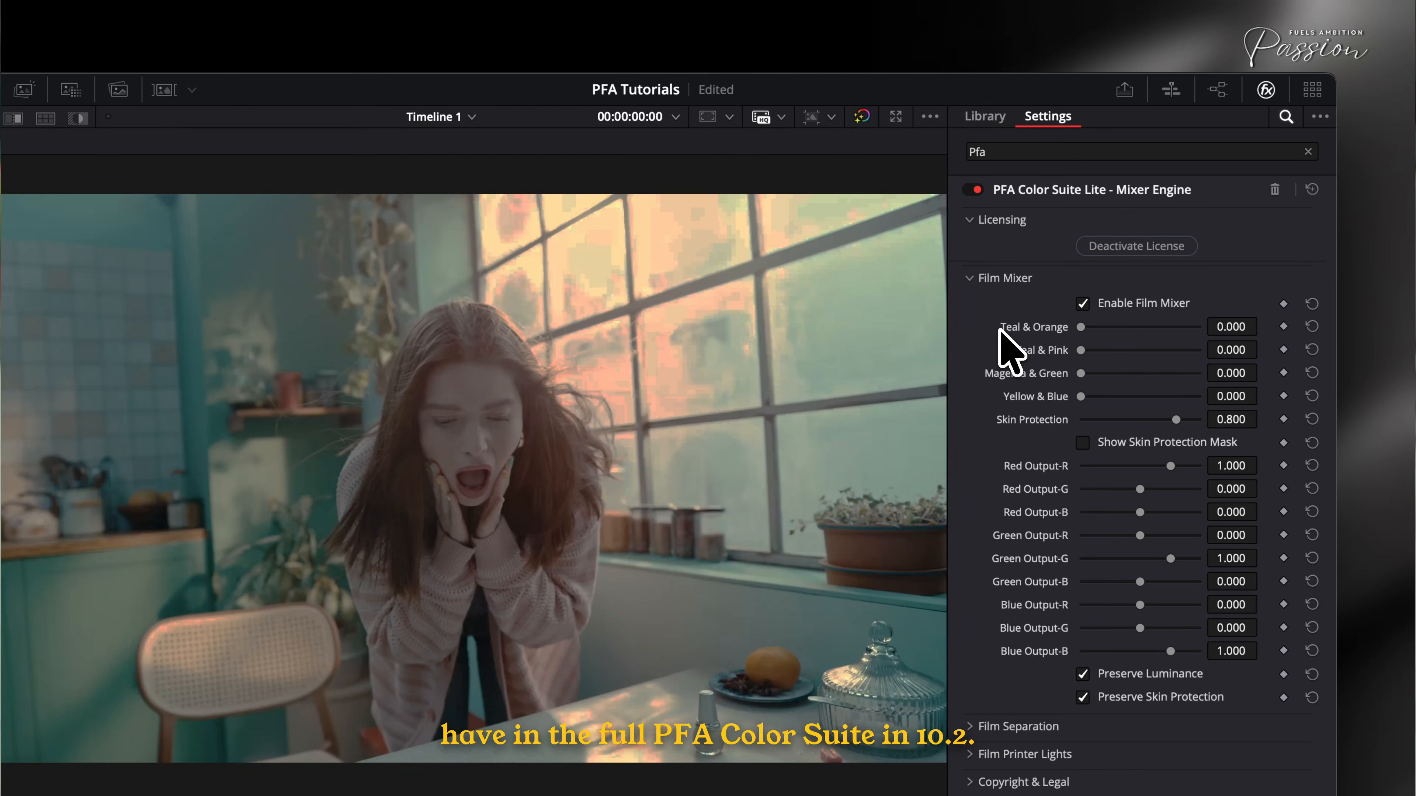
key(shift+f)
- Add a serial node after node 01 and apply the Color Space Transform effect to it
key(alt+s)
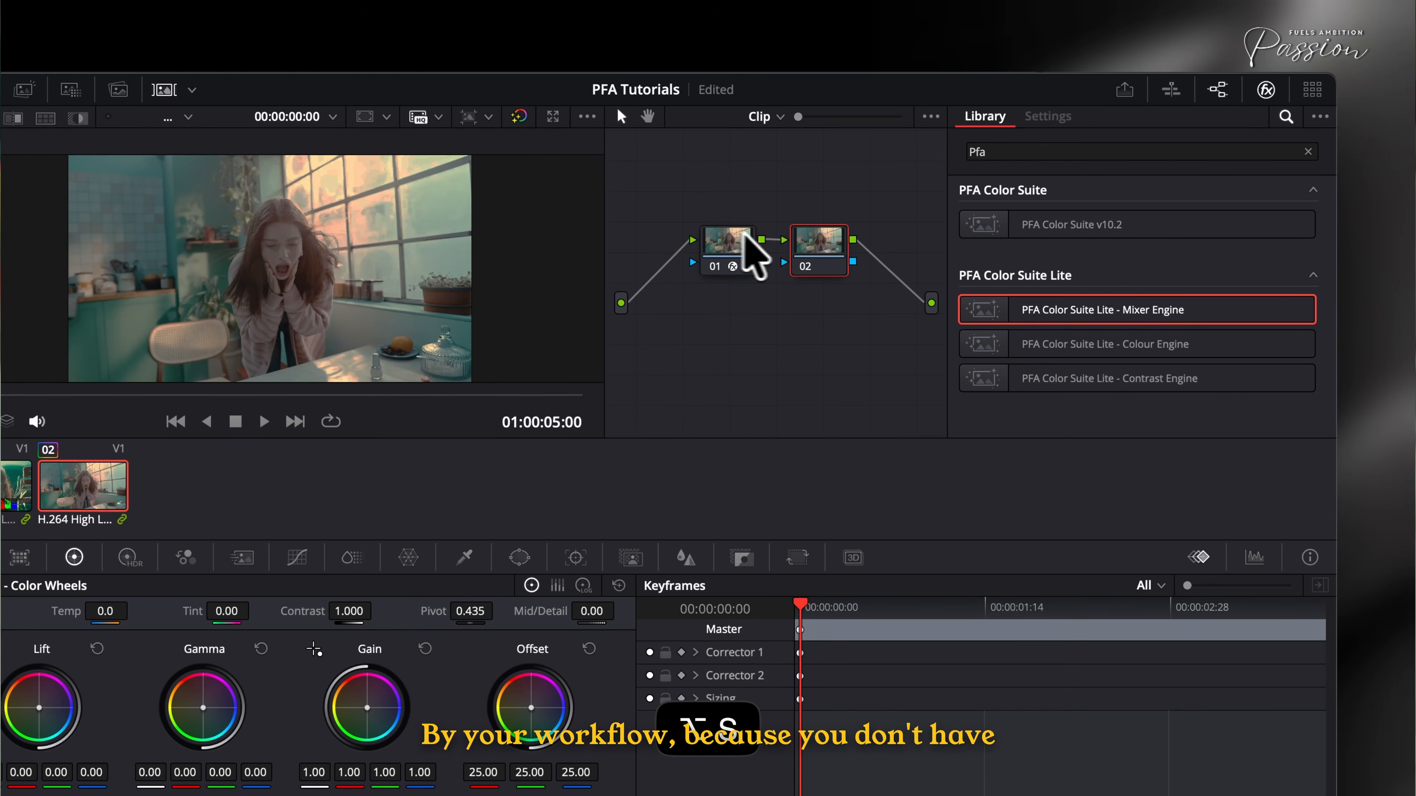
click(1073, 143)
key(super+a)
text(color s)
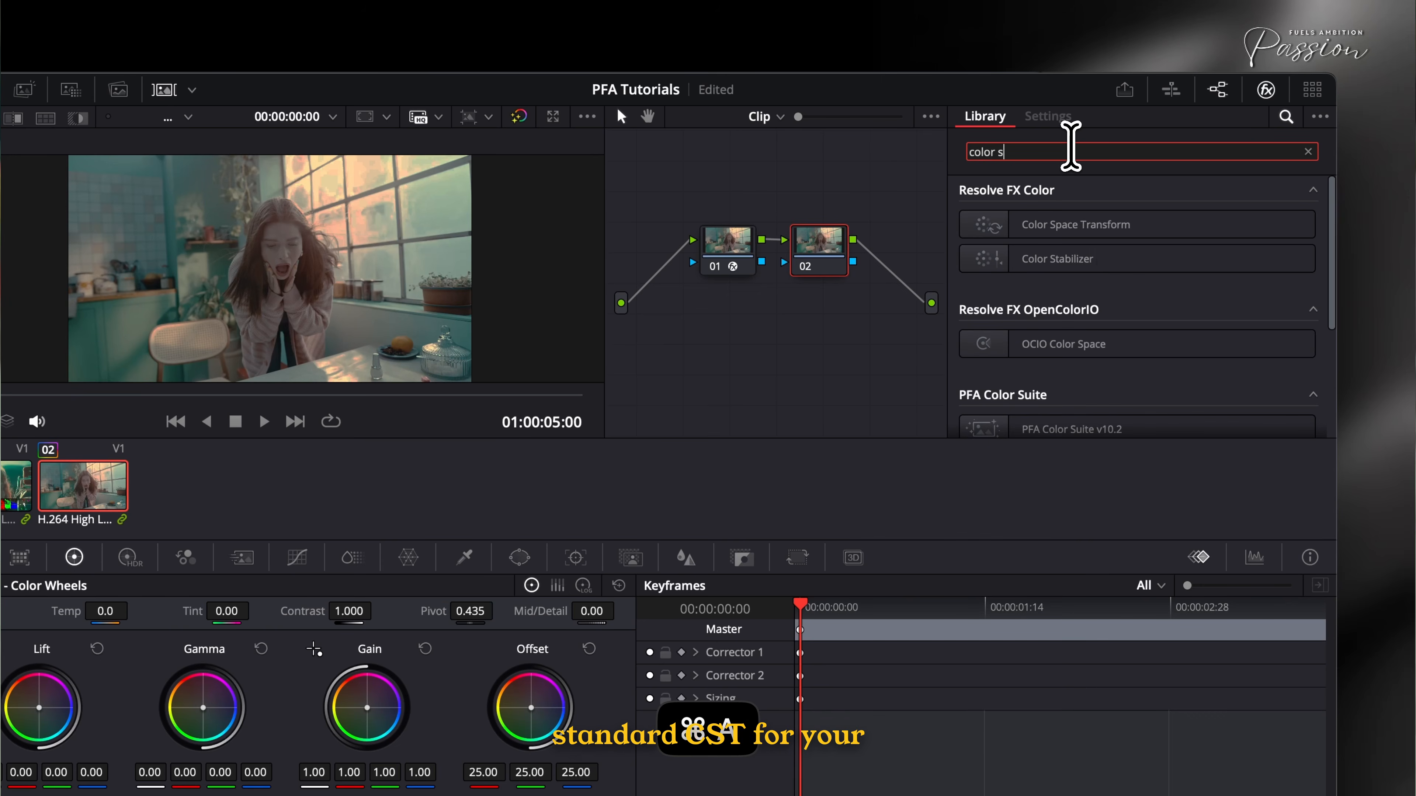
drag(1101, 226, 818, 246)
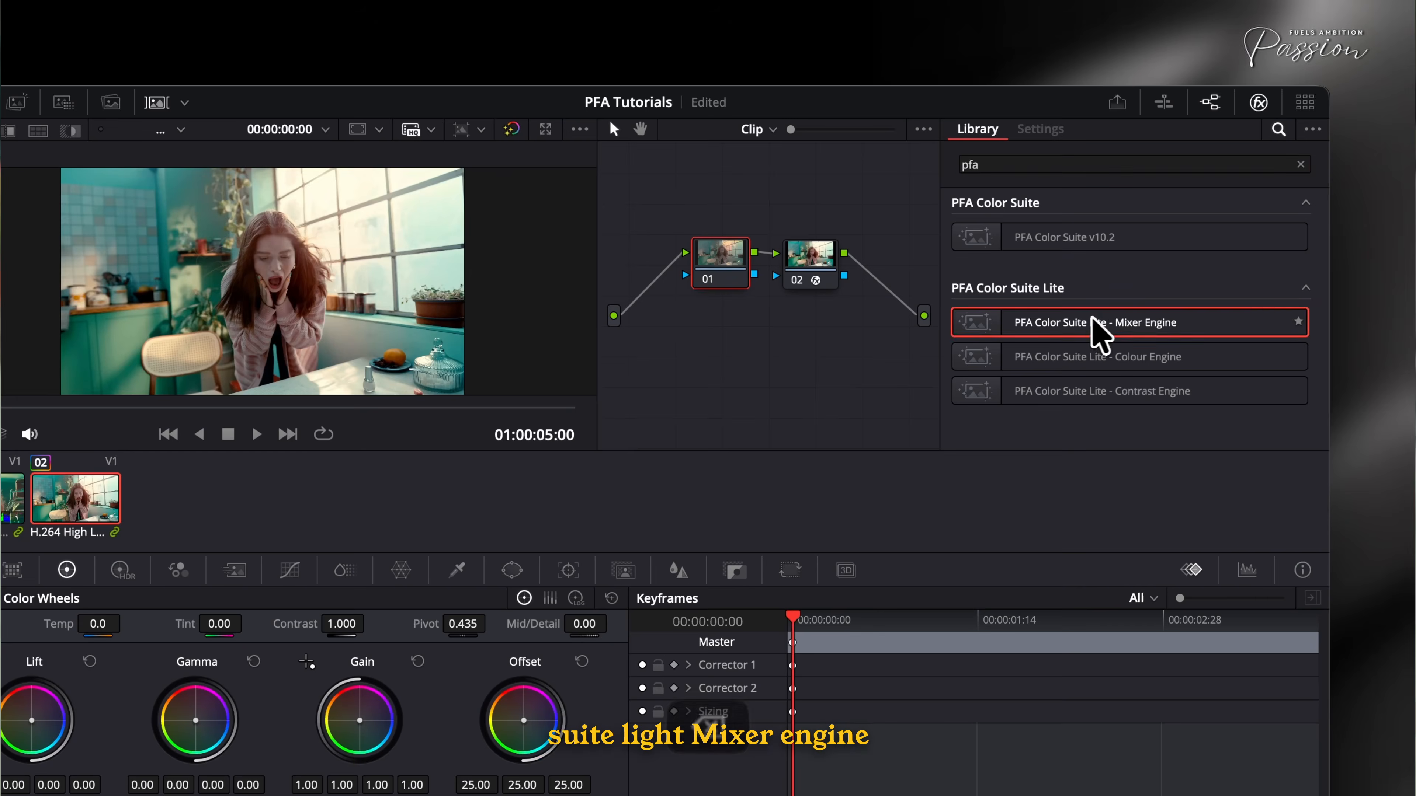
- Apply PFA Color Suite Lite - Mixer Engine to node 01, before the color space transform, and expand its Film Mixer controls
drag(1092, 319, 749, 292)
key(shift+f)
click(1033, 317)
click(1029, 316)
click(1004, 291)
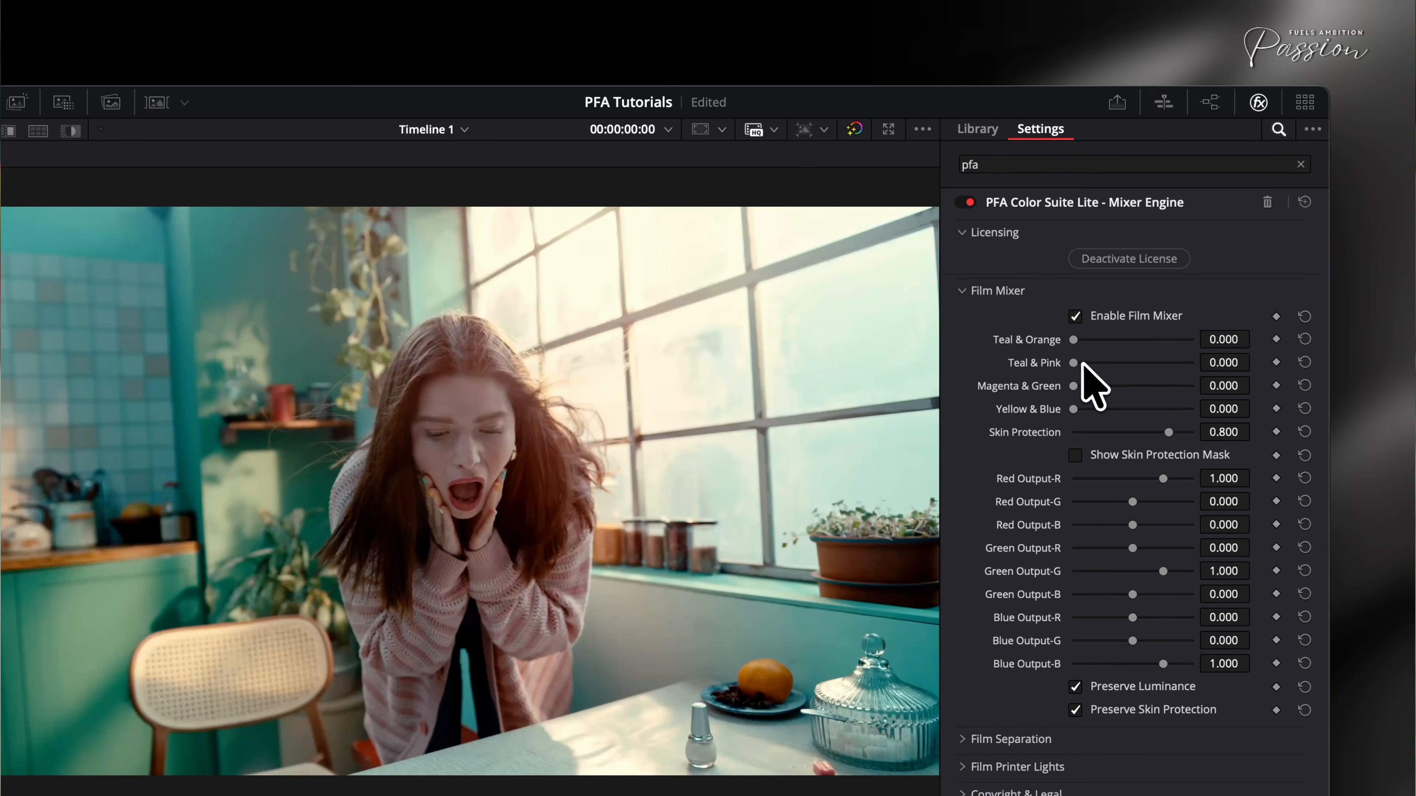
- Set Teal & Pink to 1.000 in the Mixer Engine's Film Mixer
drag(1082, 364, 1326, 386)
click(996, 291)
click(995, 291)
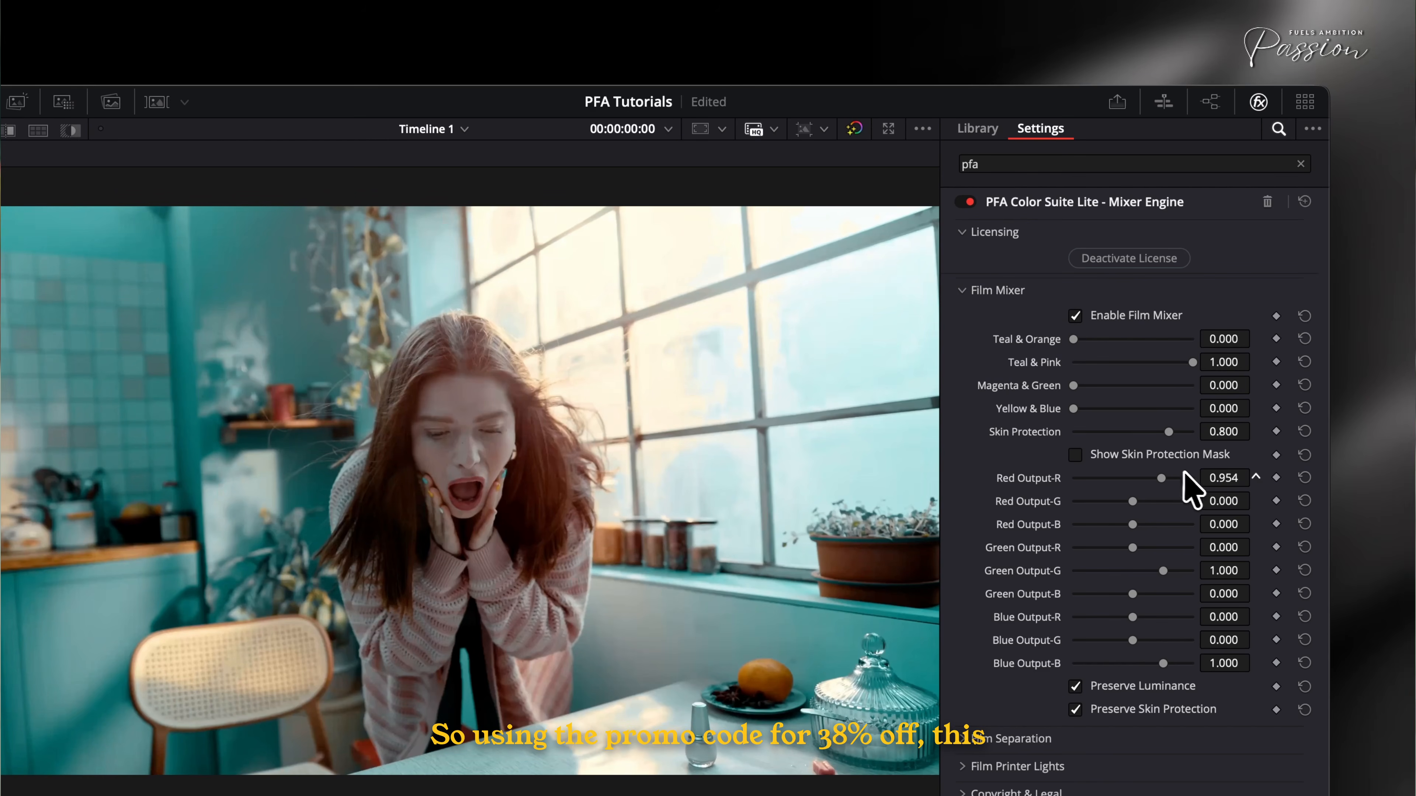